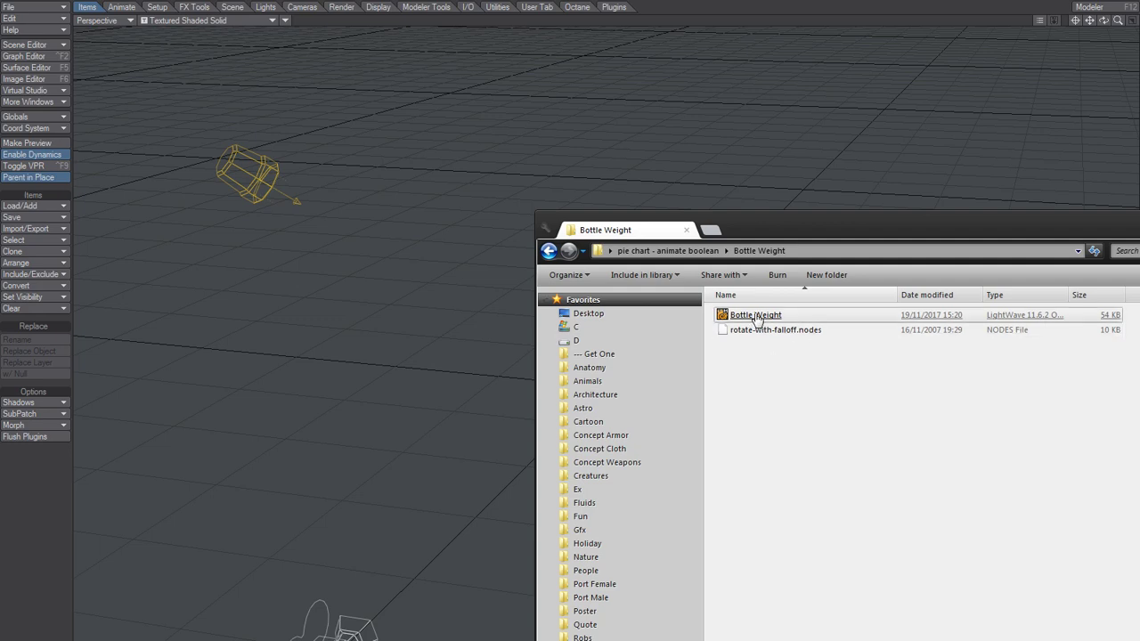
- Drag Bottle Weight.lwo into the Layout scene and orbit the view toward the bottle
drag(755, 315, 656, 53)
click(693, 8)
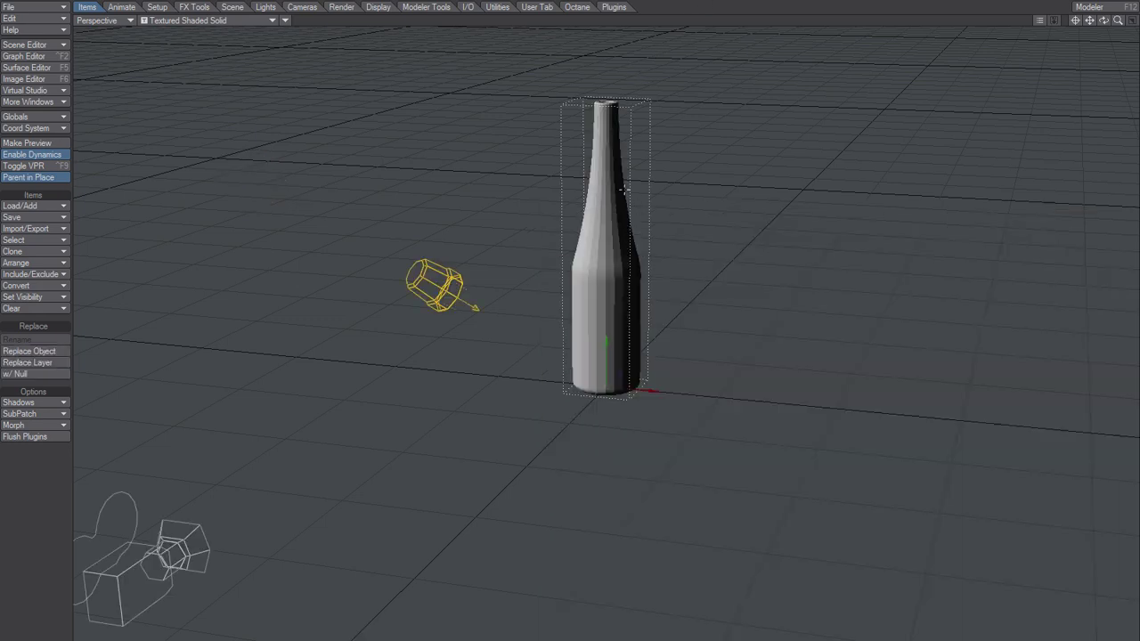
mouse_move(605, 265)
alt+mouse_down()
mouse_move(594, 552)
mouse_move(554, 378)
alt+mouse_up()
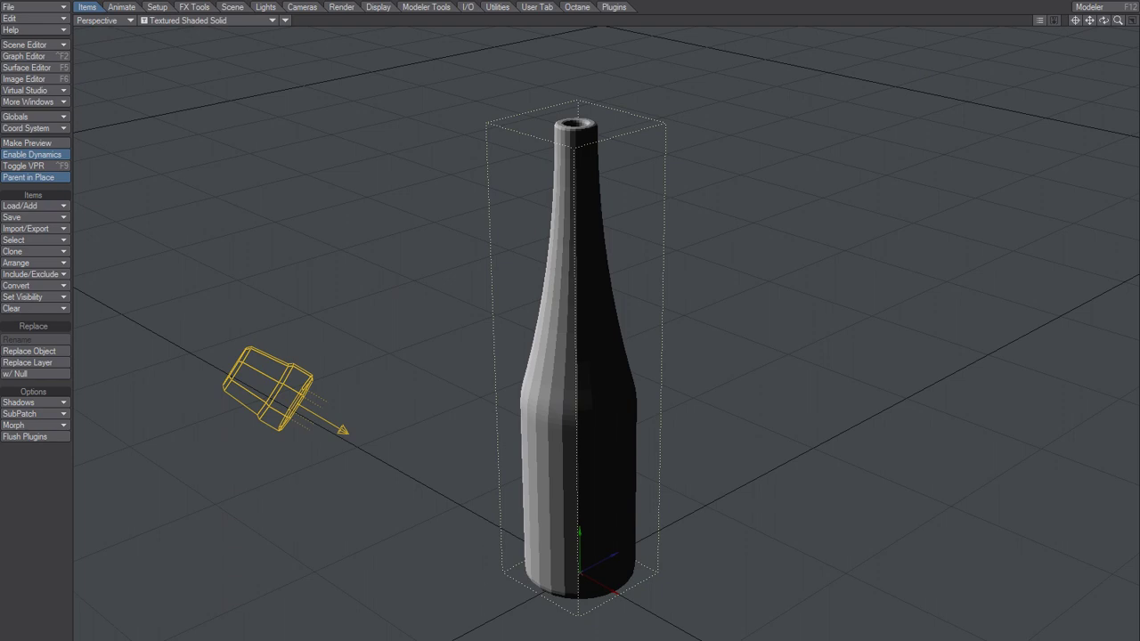
- Enable Edit Nodes in the bottle's Deform properties, open its empty node graph, then show the lathe forum post
key(p)
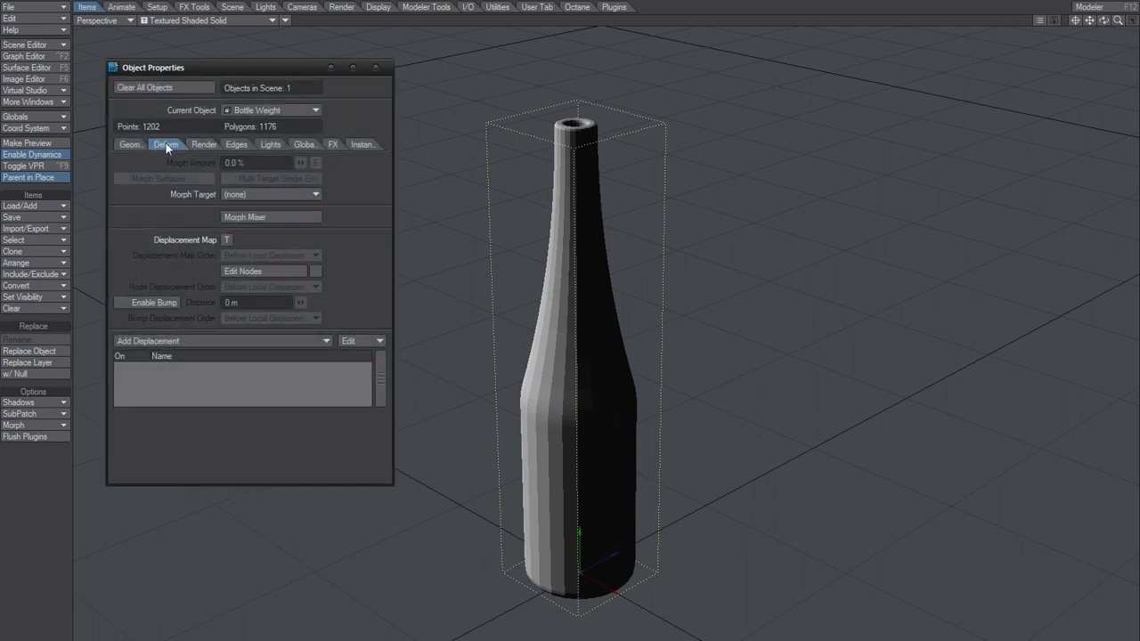
click(315, 271)
click(315, 271)
click(315, 272)
click(246, 270)
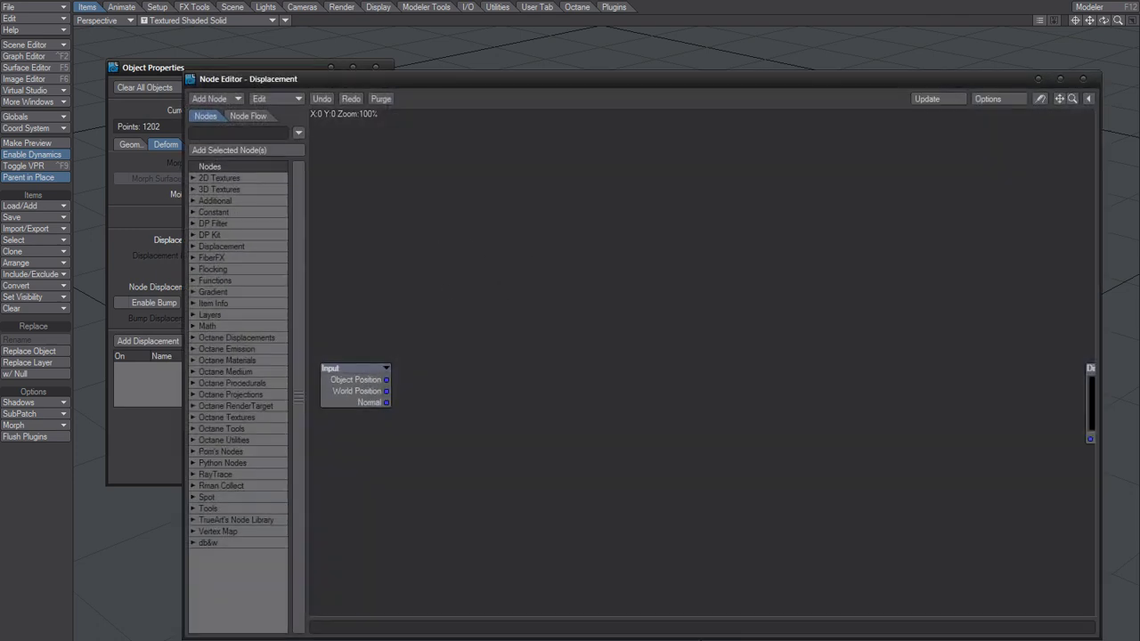
key(alt+Tab)
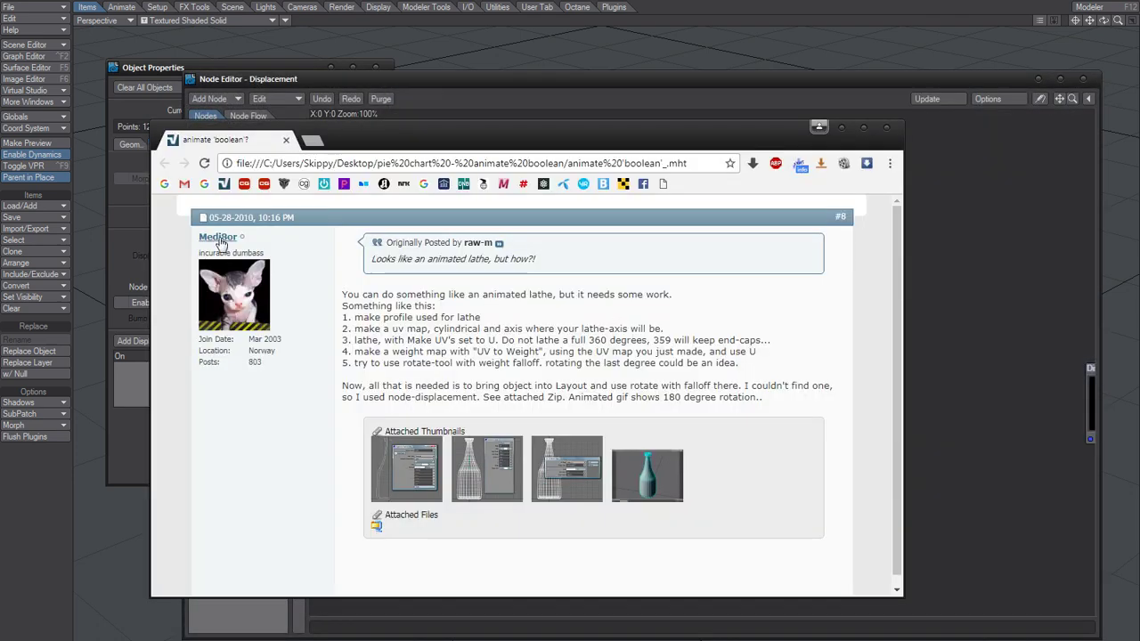
- Import the saved .nodes network into the bottle's displacement graph
click(968, 162)
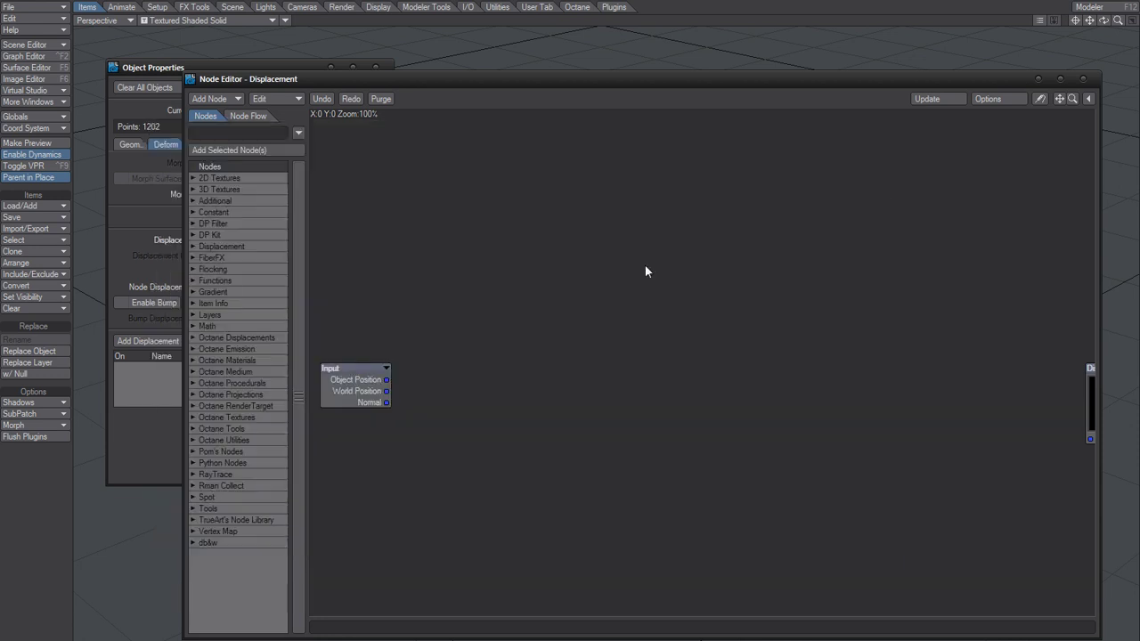
right_click(588, 251)
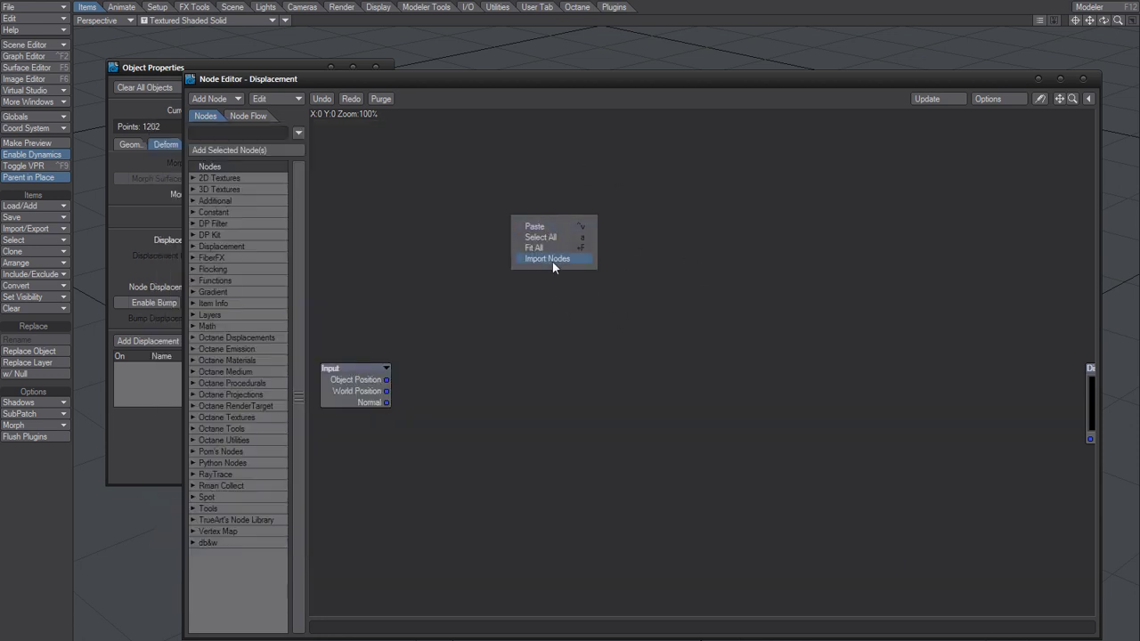
click(552, 259)
double_click(374, 218)
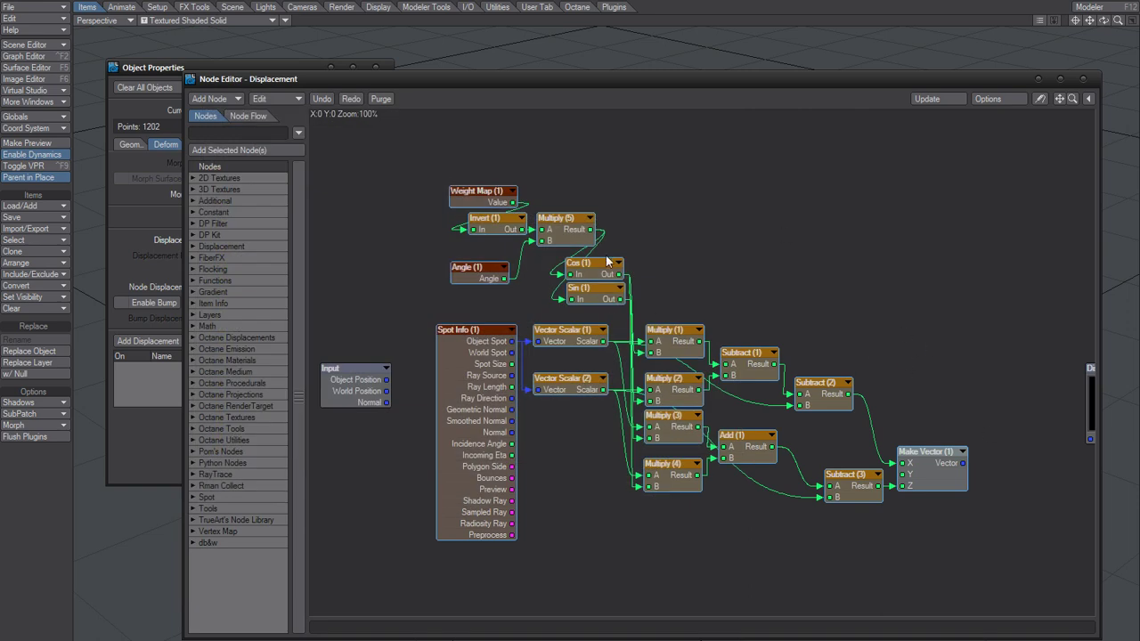
- Reposition the Multiply, Subtract, Add and Make Vector nodes, then wire Make Vector into Displacement Input
drag(917, 596, 642, 280)
drag(674, 339, 726, 310)
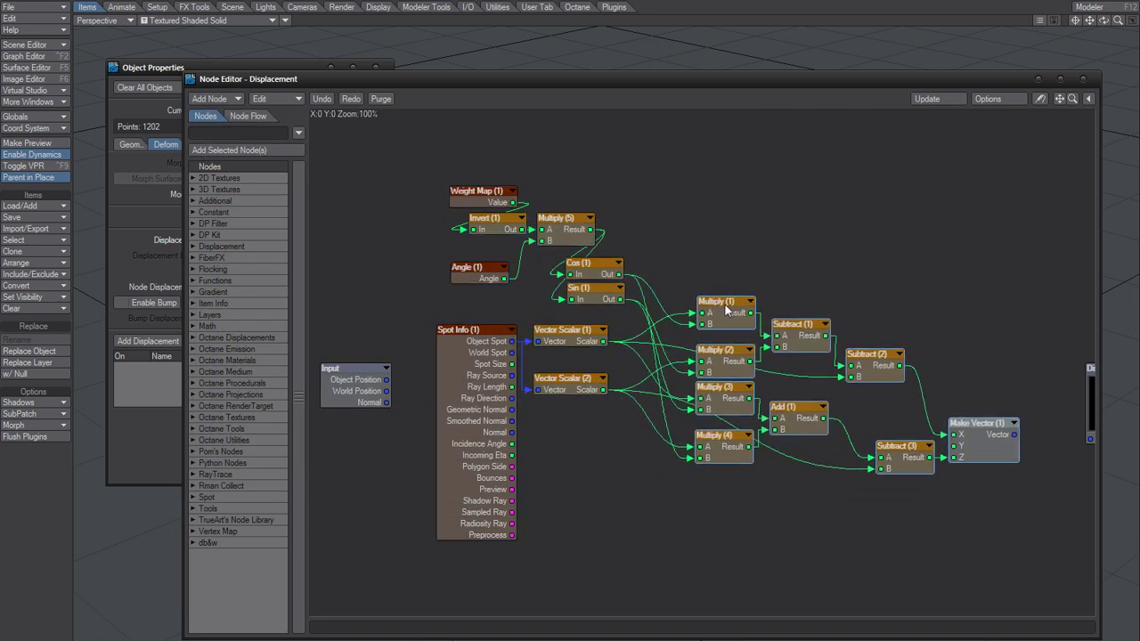
click(913, 261)
drag(1092, 380, 1056, 380)
drag(1014, 435, 1054, 434)
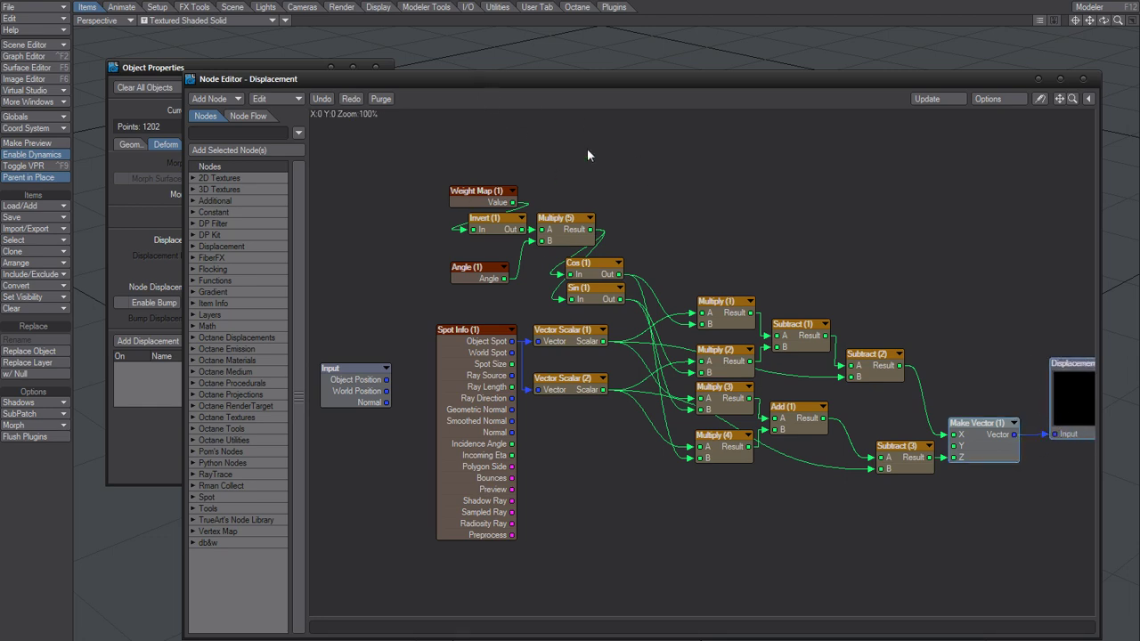
- Shift the Weight Map, Angle, Invert, Cos and Sin nodes to the left
mouse_move(588, 146)
mouse_down()
mouse_move(407, 260)
mouse_move(382, 257)
mouse_up()
drag(481, 201, 418, 199)
click(592, 188)
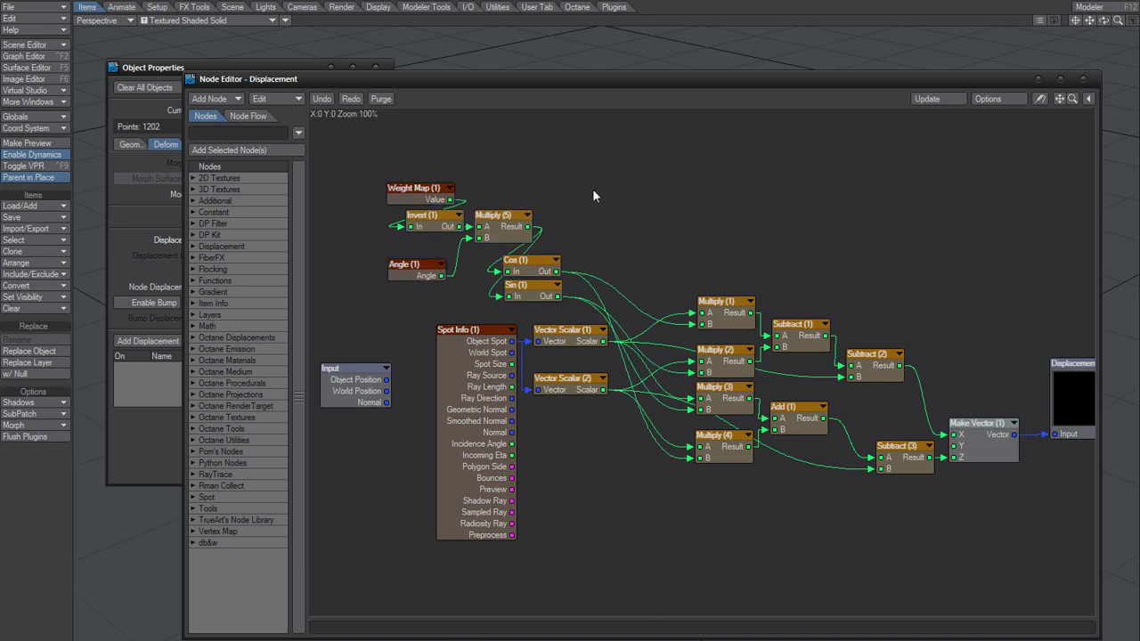
- Set the Weight Map node's map to 'weighty', moving the node graph clear of the bottle
mouse_move(523, 82)
mouse_down()
mouse_move(663, 175)
mouse_move(679, 152)
mouse_up()
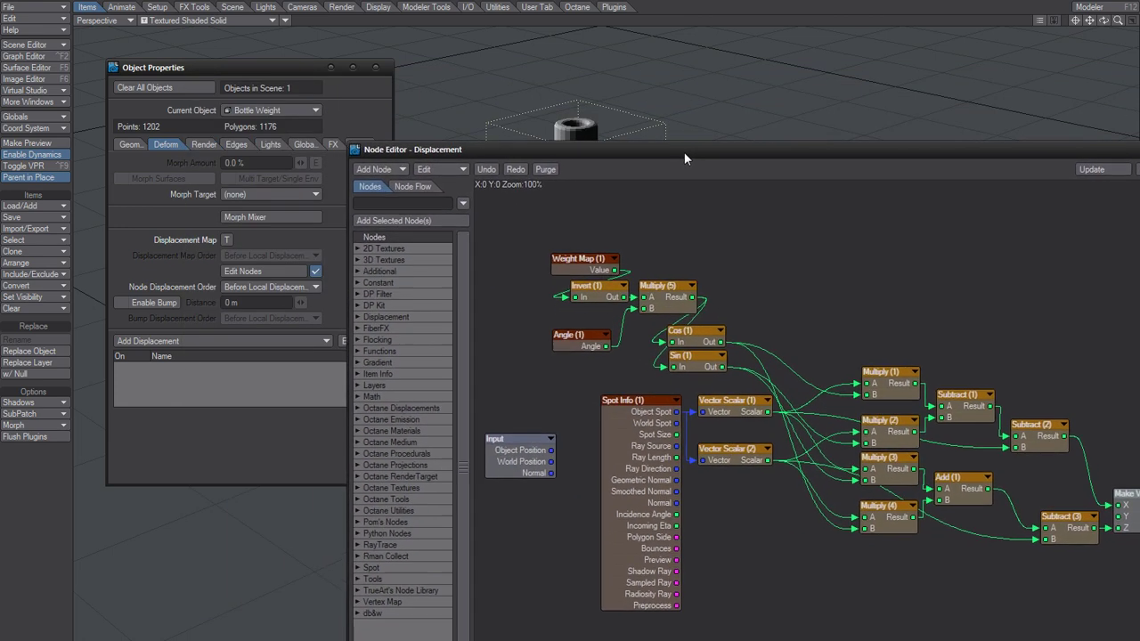
drag(573, 250, 533, 237)
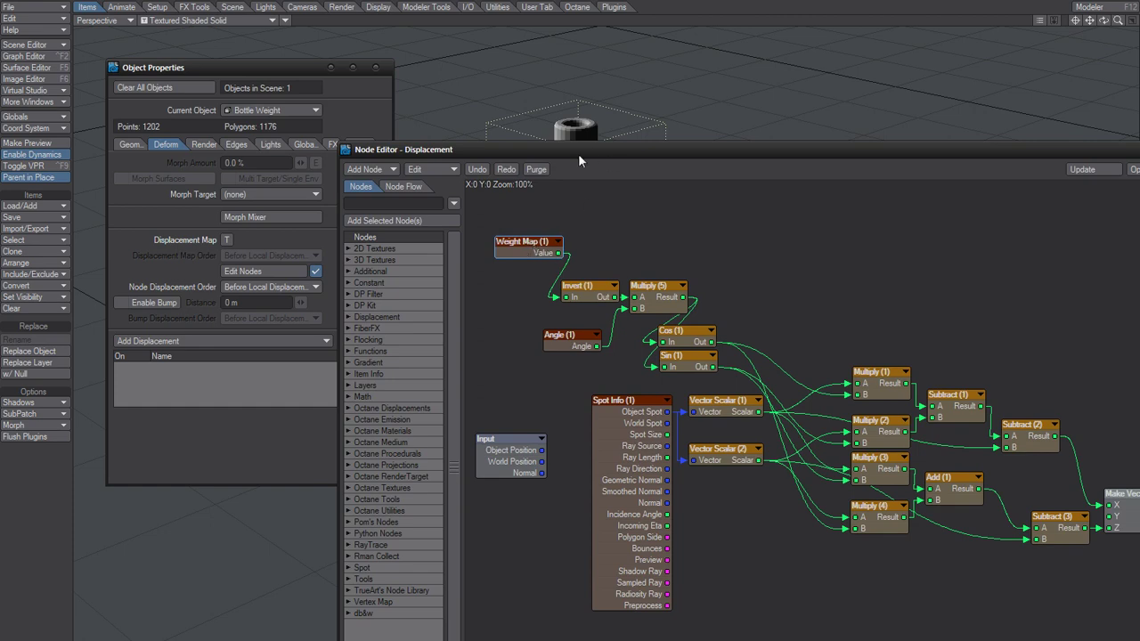
drag(578, 153, 530, 290)
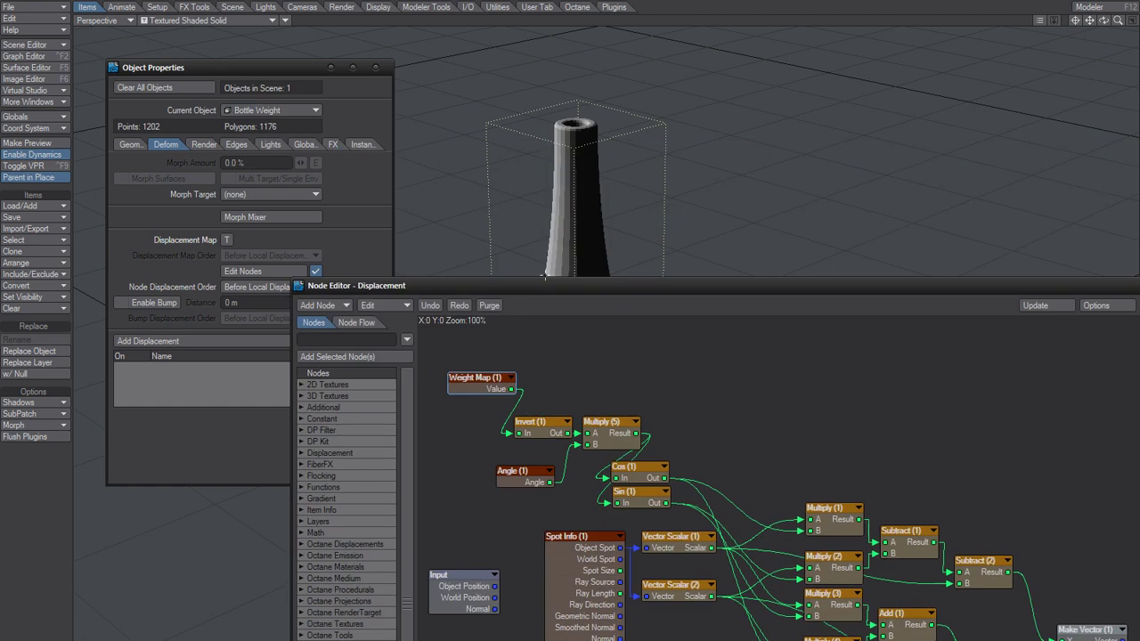
right_click(476, 385)
click(482, 379)
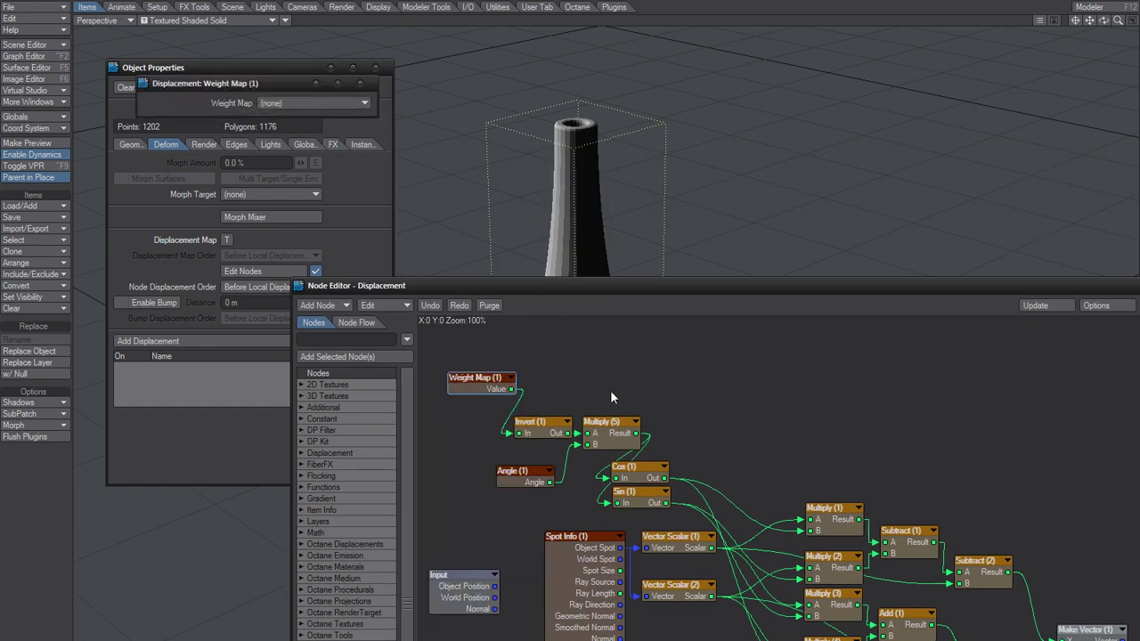
click(303, 102)
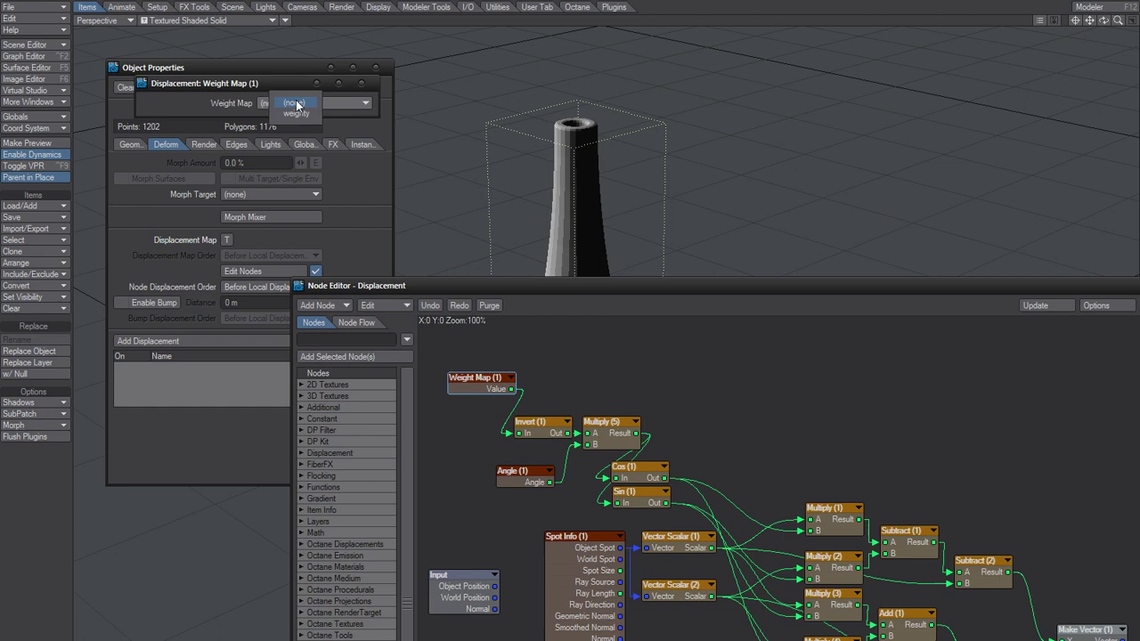
click(361, 83)
mouse_move(838, 280)
mouse_down()
mouse_move(839, 157)
mouse_move(838, 279)
mouse_up()
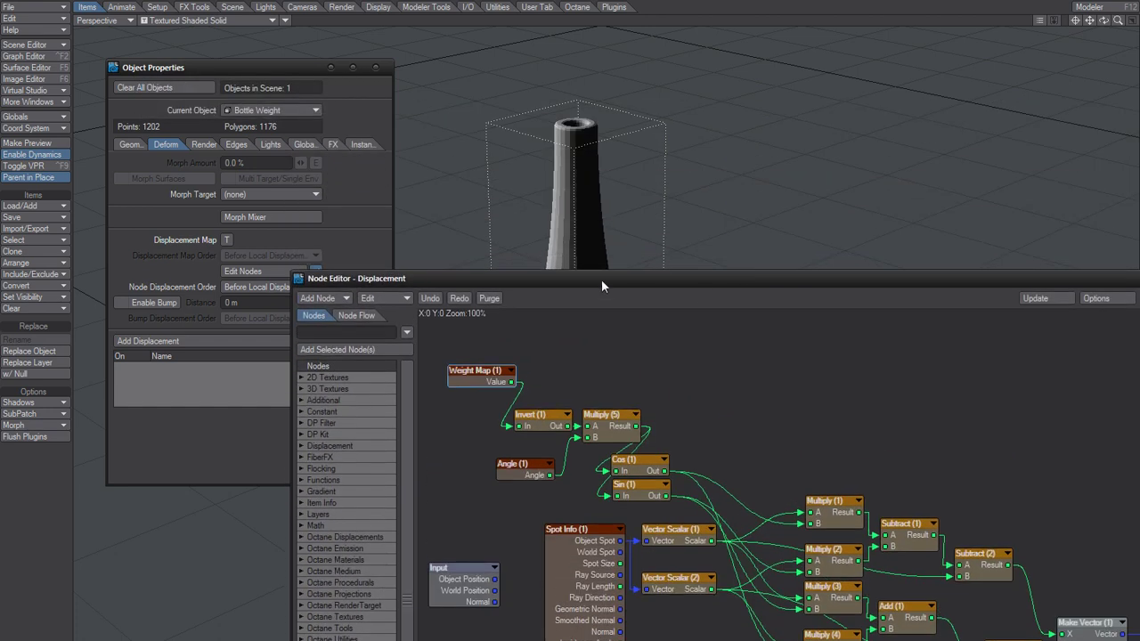
drag(523, 272, 862, 98)
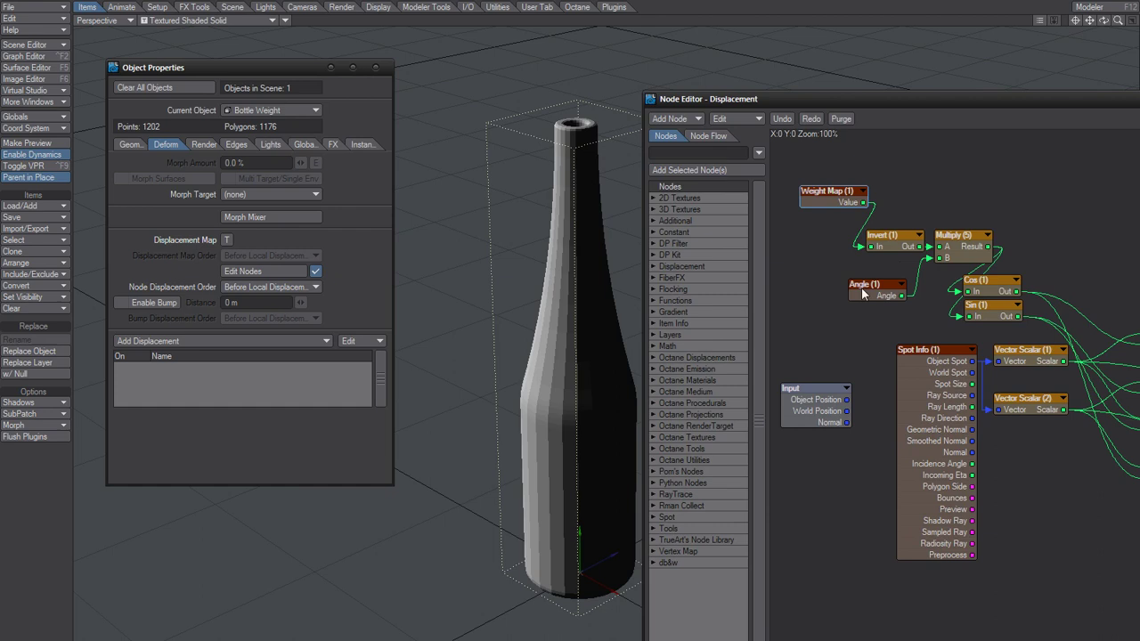
- Open the Angle node and try angle values of 90 and then -90
double_click(873, 296)
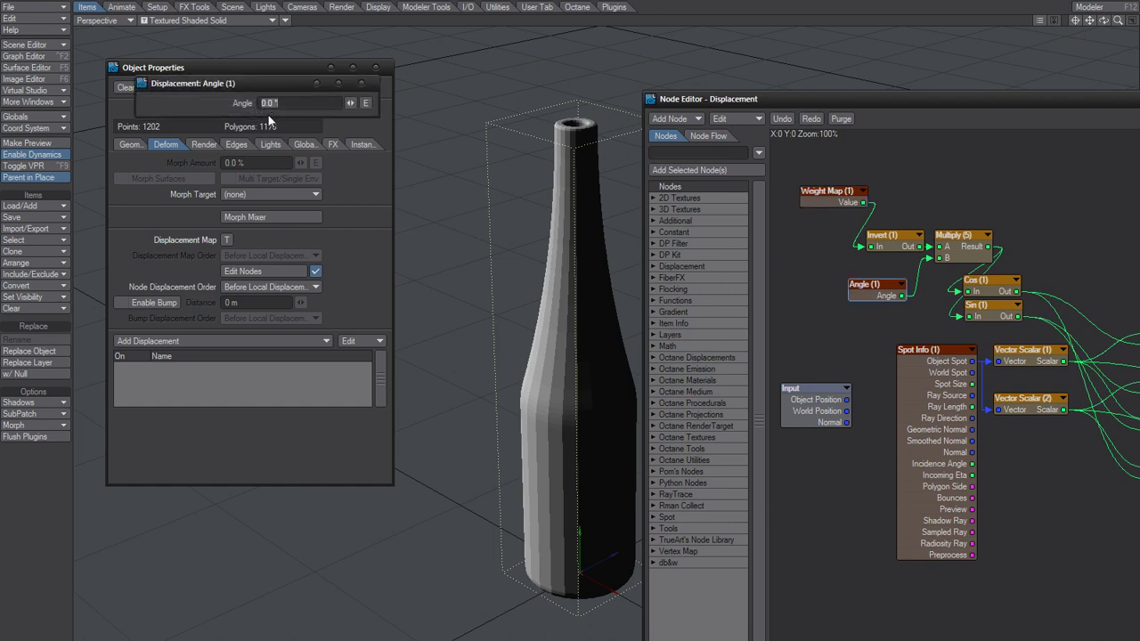
drag(350, 100, 236, 122)
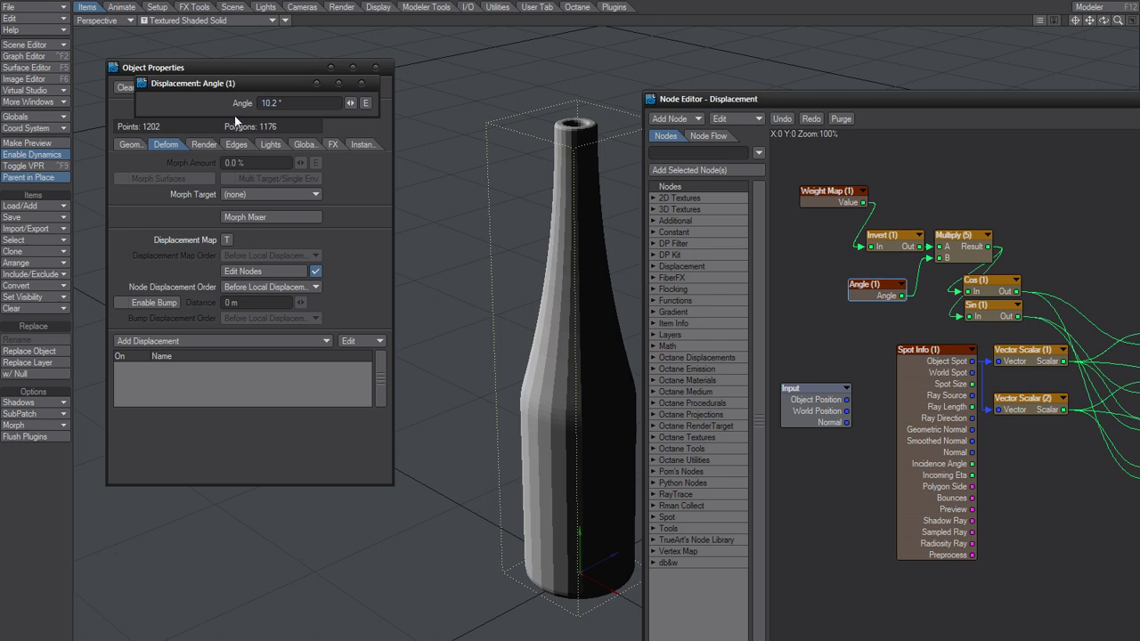
click(276, 103)
text(90)
key(Return)
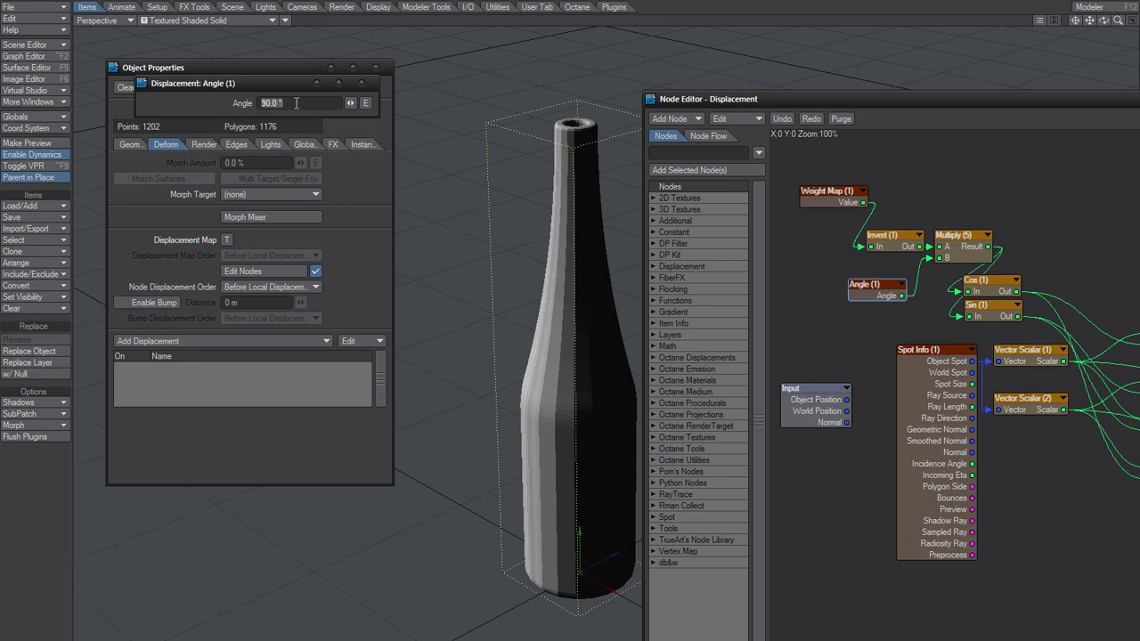
text(-90)
key(Return)
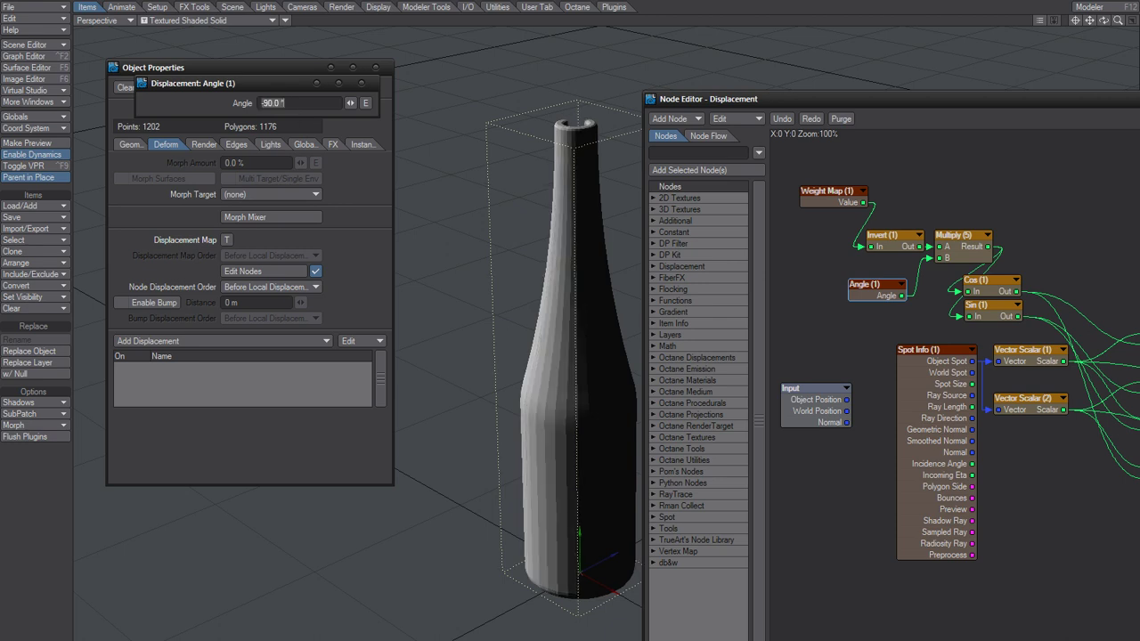
- Try -200, then slide the angle back to about -70 to partly unroll the bottle
mouse_move(521, 246)
middle_down()
mouse_move(523, 361)
mouse_move(518, 302)
middle_up()
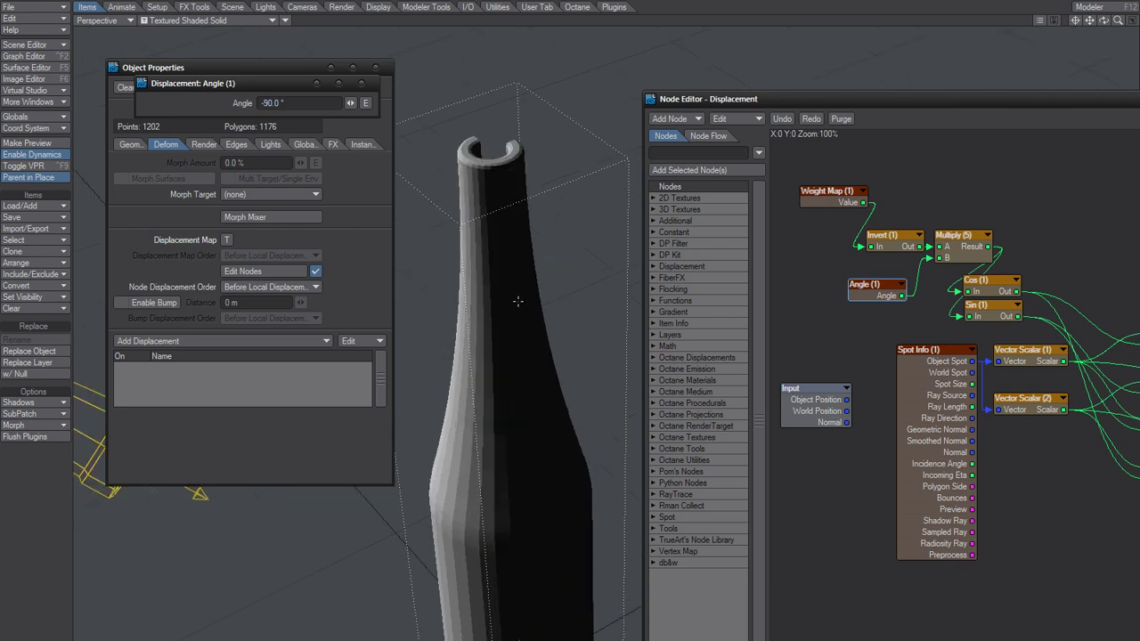
click(267, 103)
text(-)
text(200)
key(Return)
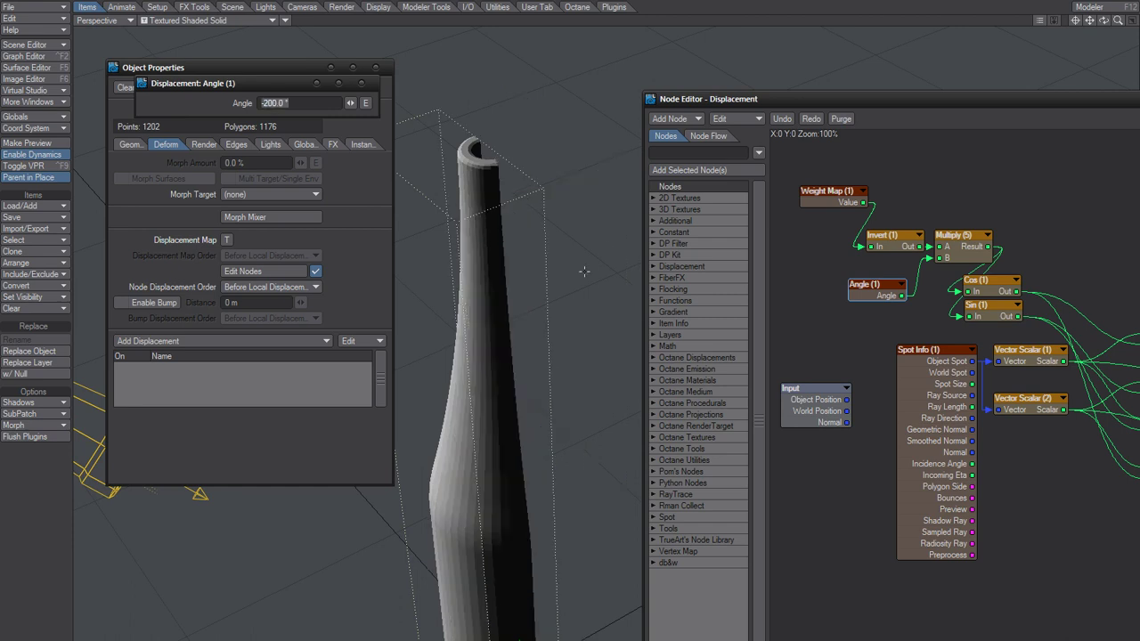
middle_drag(492, 464, 494, 358)
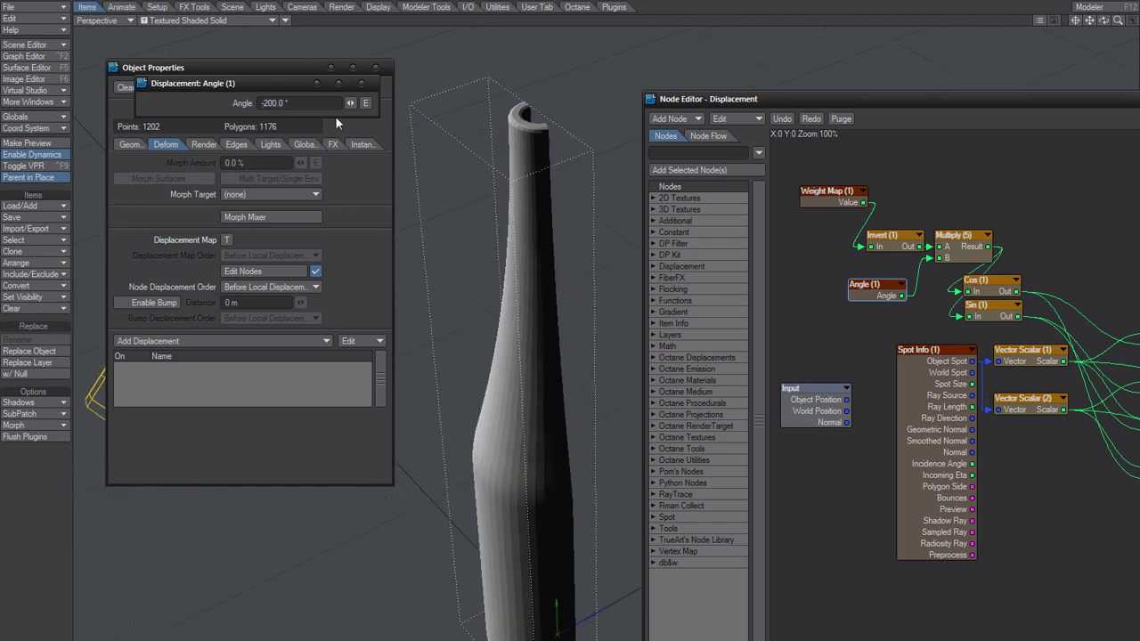
mouse_move(353, 105)
mouse_down()
mouse_move(339, 105)
mouse_move(476, 114)
mouse_up()
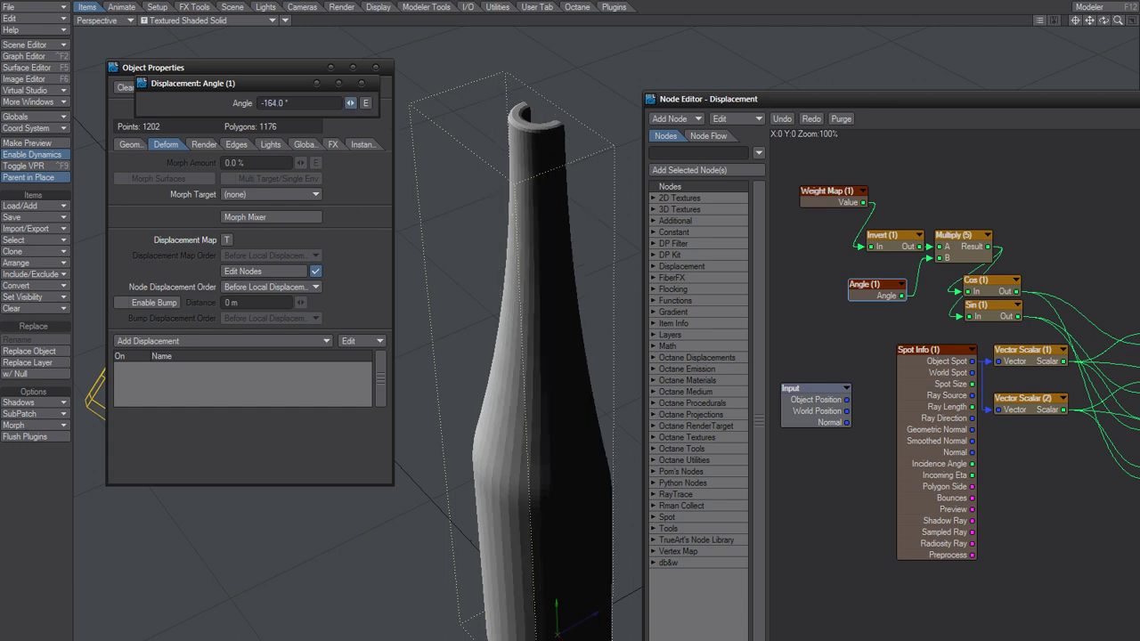
mouse_move(350, 102)
mouse_down()
mouse_move(364, 133)
mouse_move(490, 140)
mouse_up()
drag(350, 102, 347, 167)
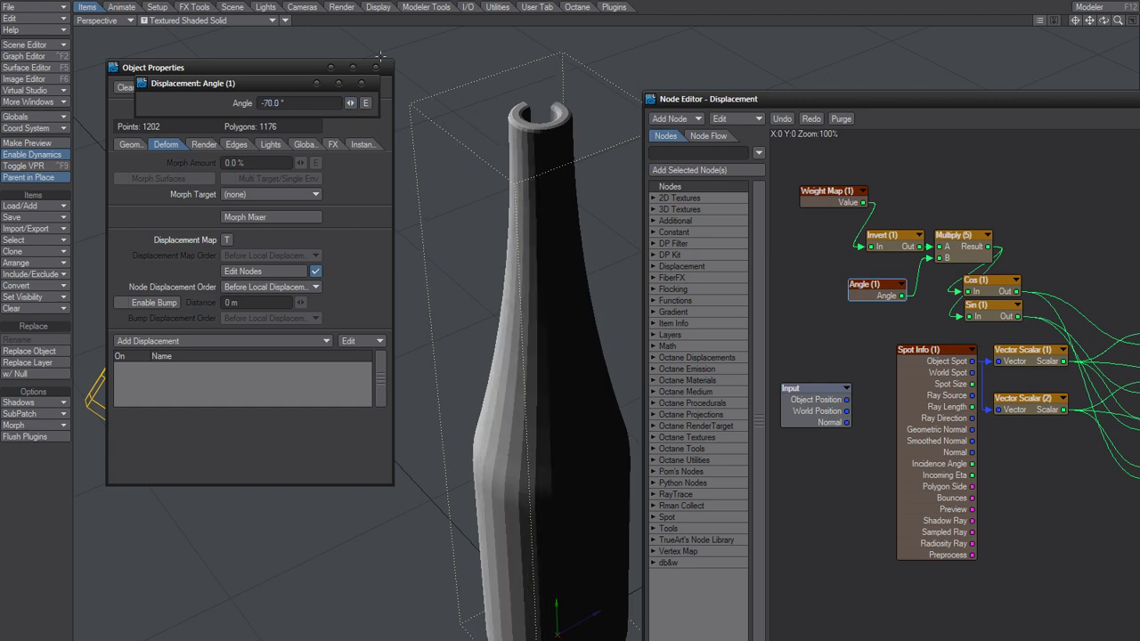
click(361, 83)
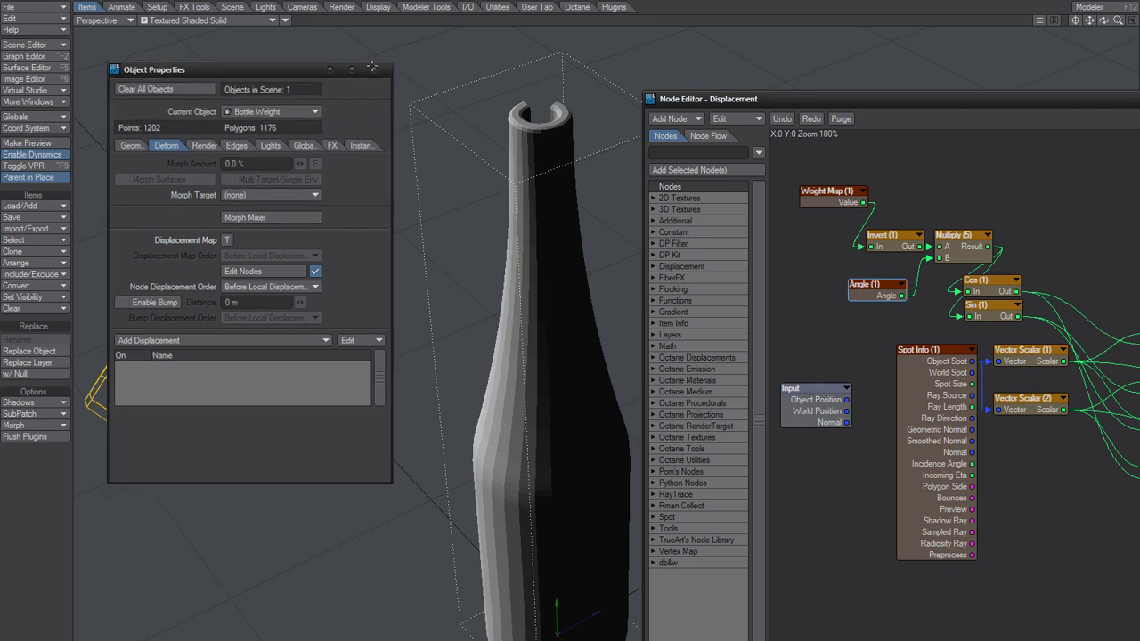
- Turn on Smoothing for the bottle's surface in the Surface Editor
click(375, 68)
key(F5)
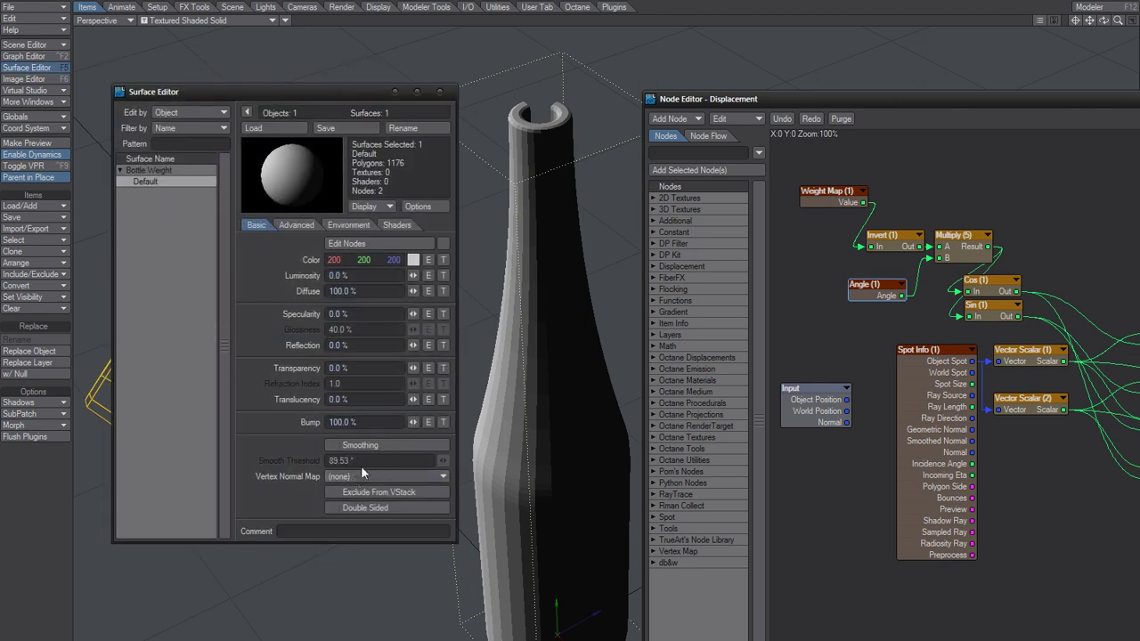
click(359, 442)
click(439, 92)
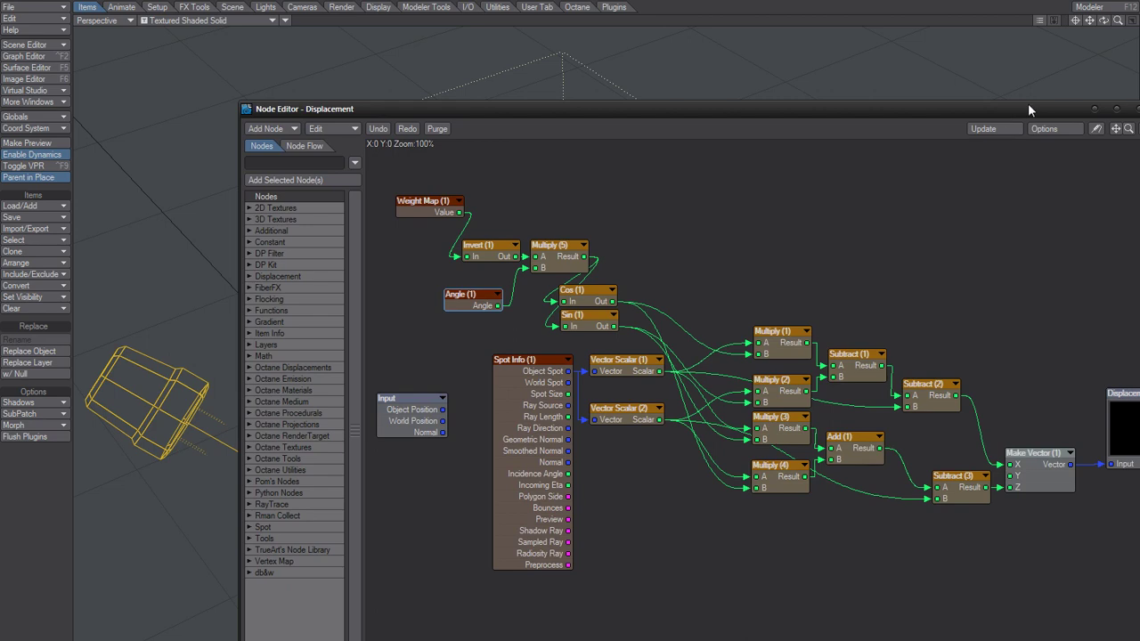
- Close the displacement node graph and zoom down onto the bottle's top
drag(1027, 110, 879, 103)
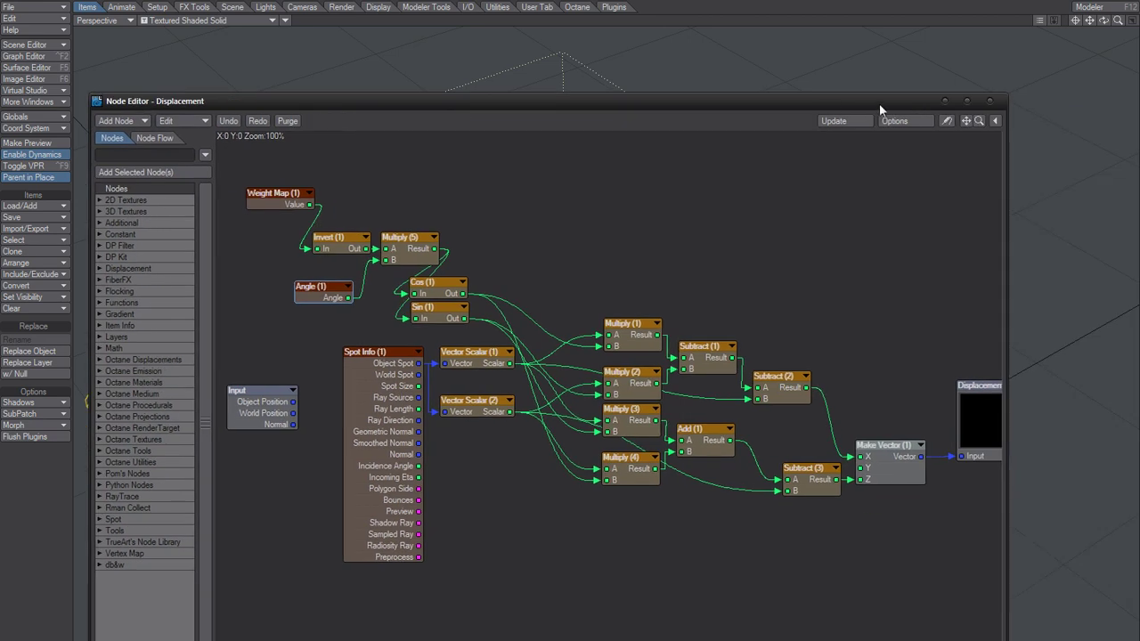
click(995, 109)
mouse_move(347, 272)
alt+mouse_down()
mouse_move(580, 407)
mouse_move(579, 333)
alt+mouse_up()
scroll(579, 407, up, 3)
scroll(579, 333, up, 2)
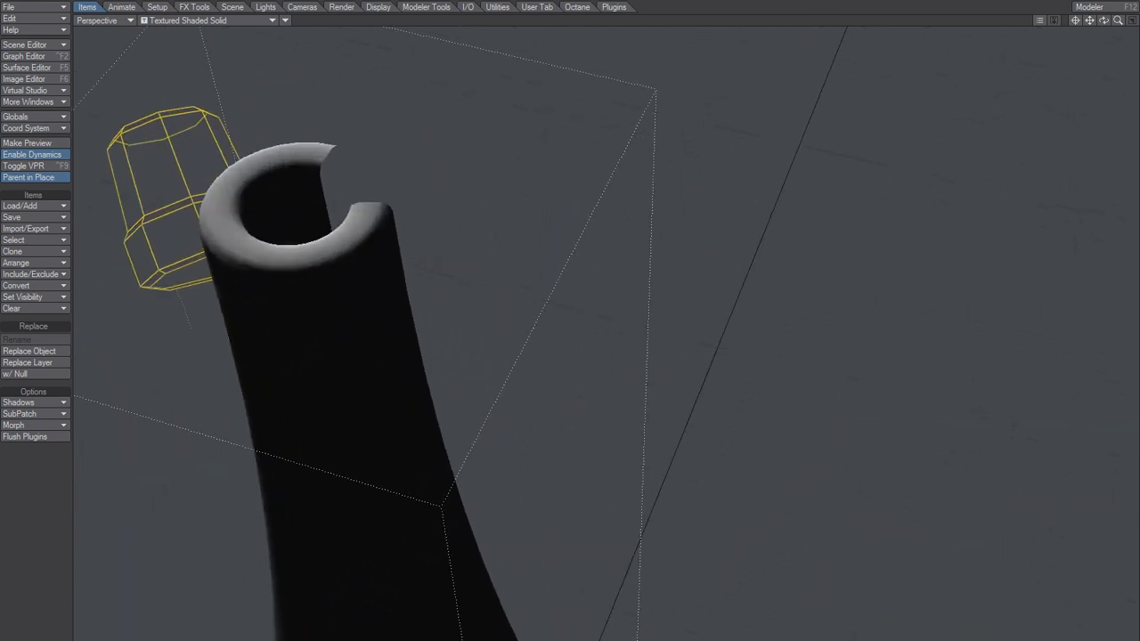
scroll(442, 242, up, 2)
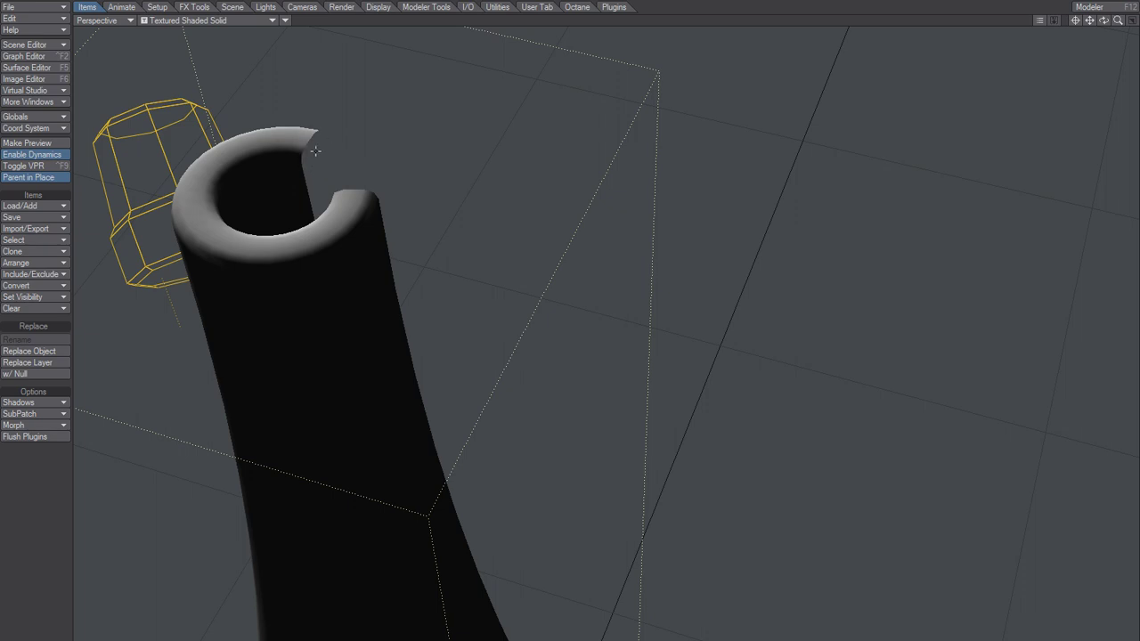
- Make the bottle's surface Double Sided in the Surface Editor
alt+drag(358, 209, 386, 231)
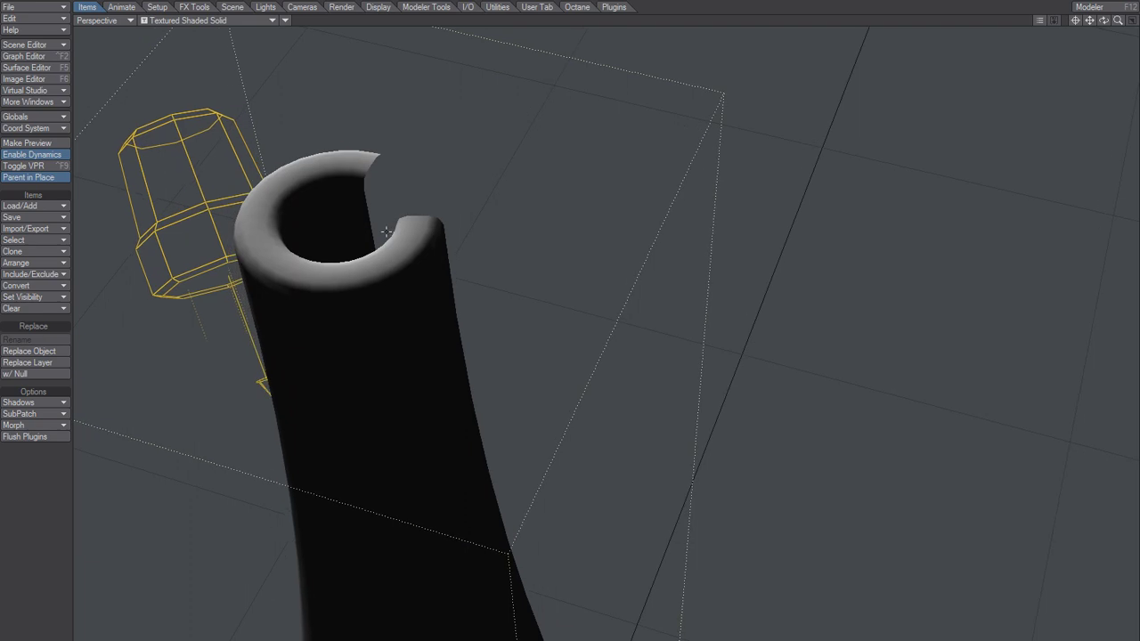
key(F5)
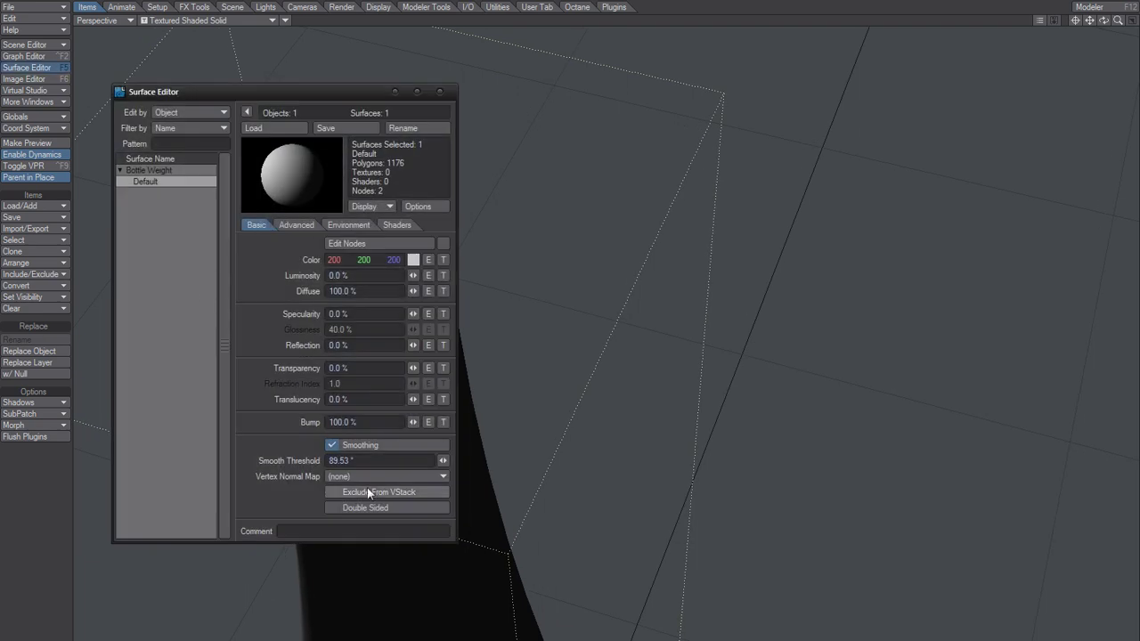
click(363, 507)
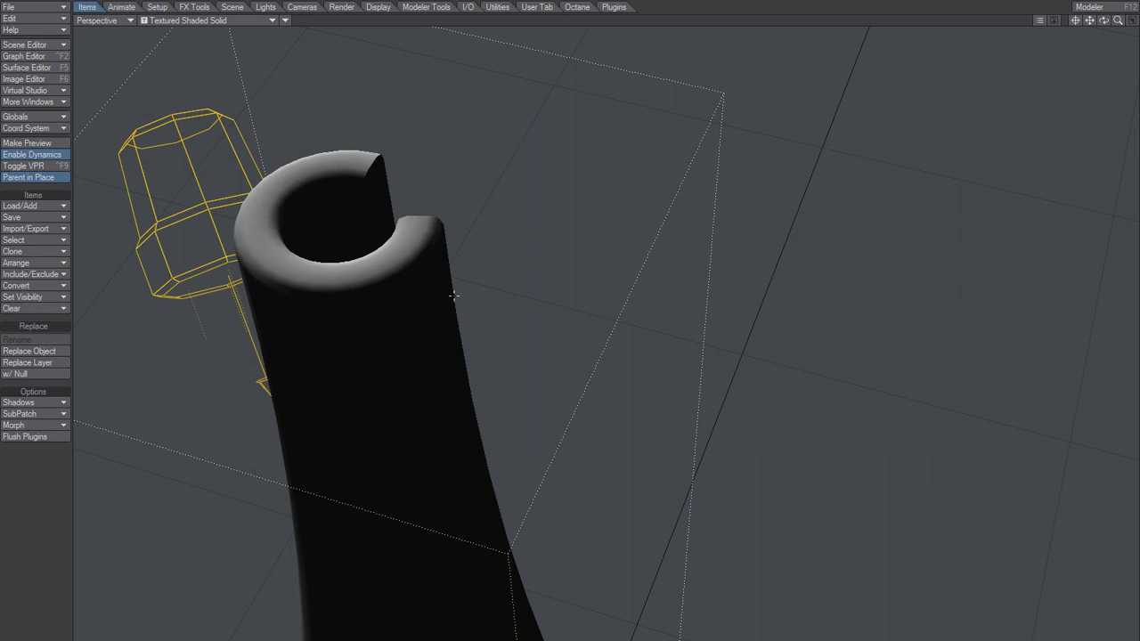
scroll(457, 333, down, 2)
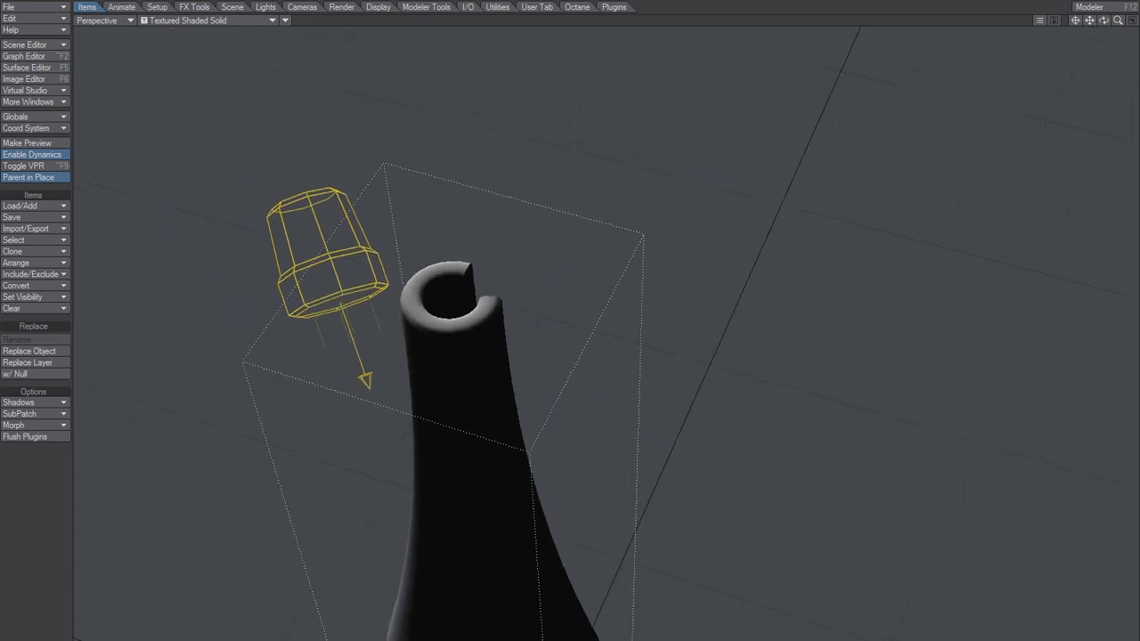
scroll(489, 402, up, 2)
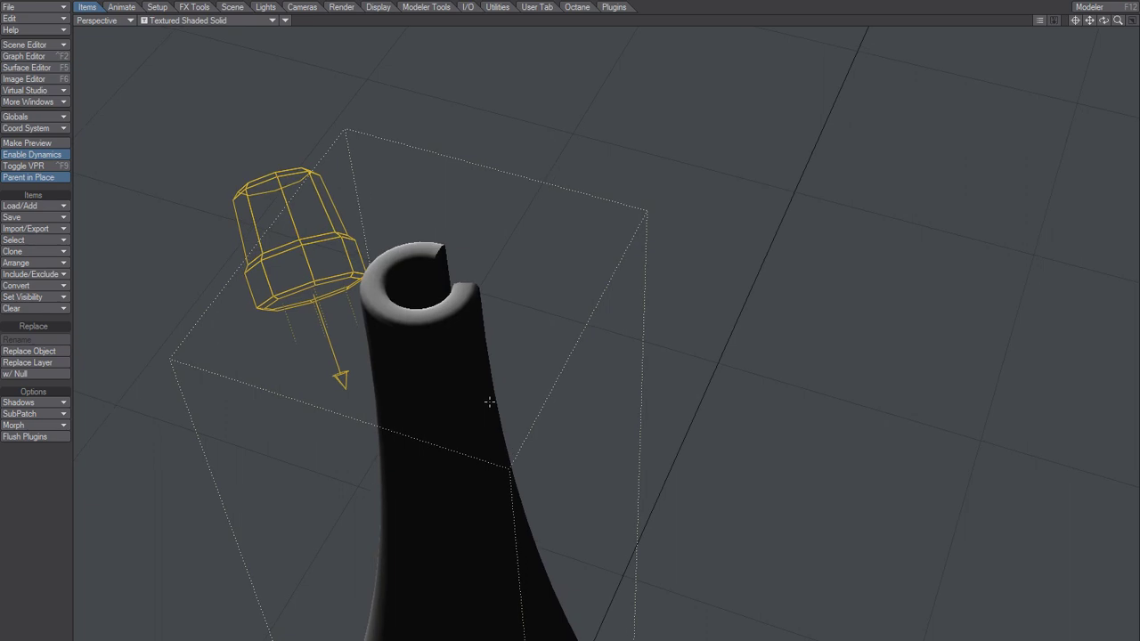
scroll(442, 257, up, 2)
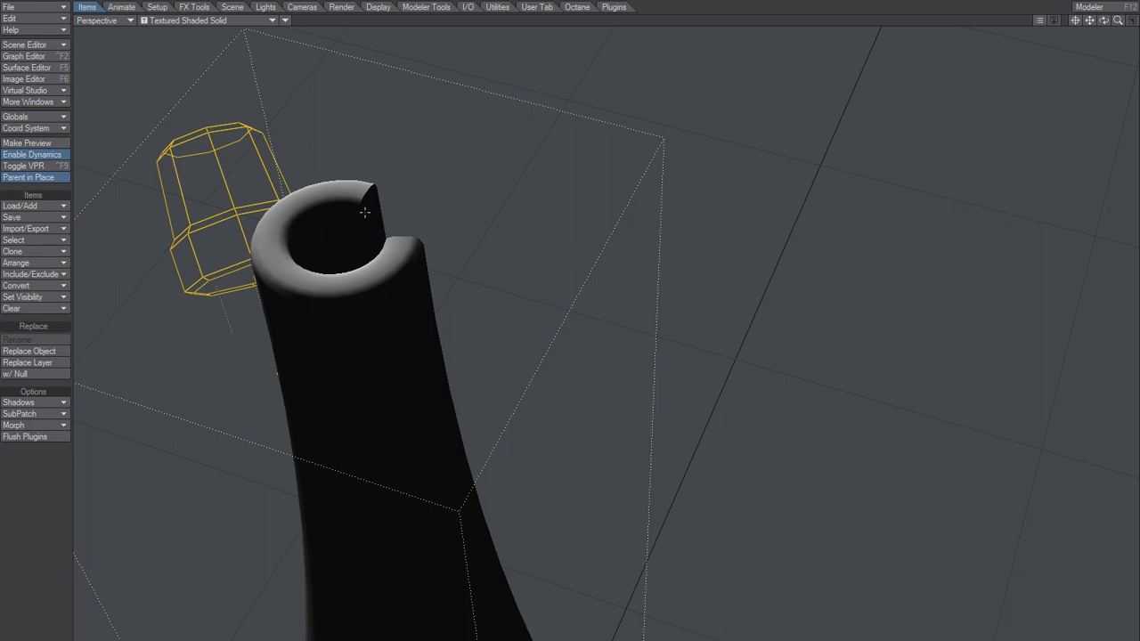
scroll(497, 354, down, 2)
scroll(508, 345, down, 2)
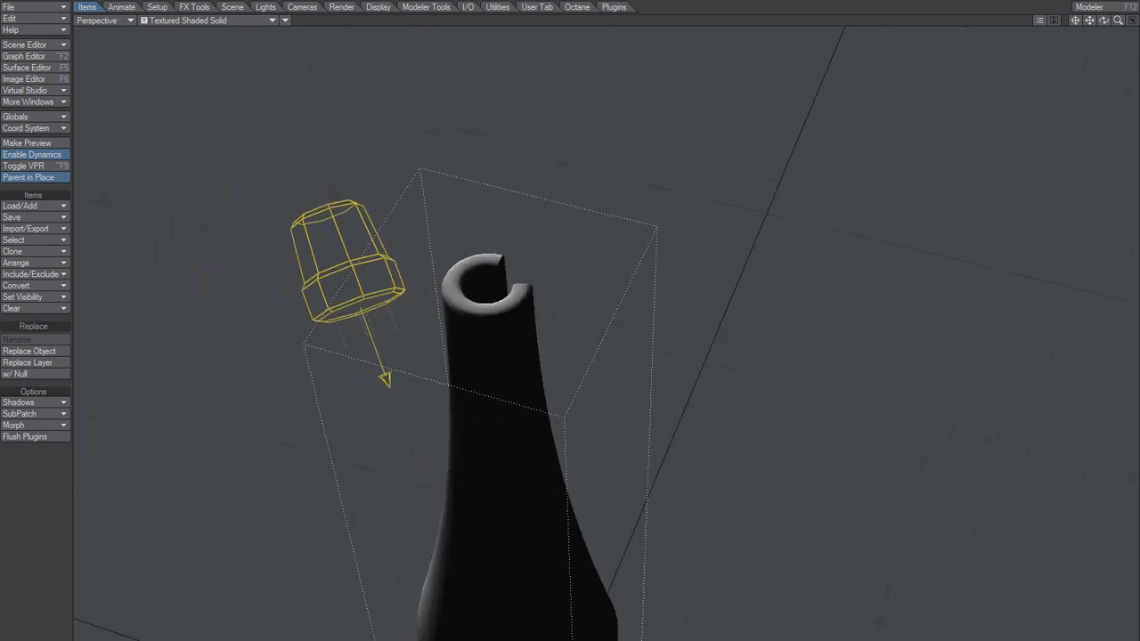
scroll(461, 360, down, 2)
scroll(462, 361, up, 2)
scroll(461, 361, up, 2)
scroll(461, 361, up, 1)
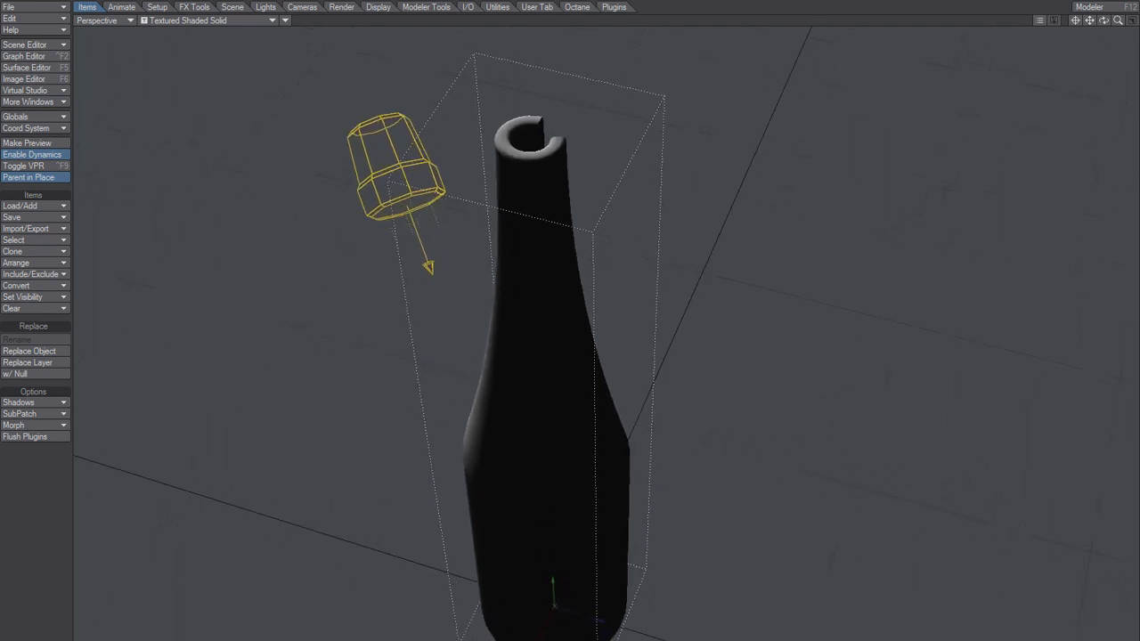
scroll(462, 361, up, 1)
scroll(461, 361, up, 1)
scroll(461, 361, up, 1)
scroll(462, 361, up, 1)
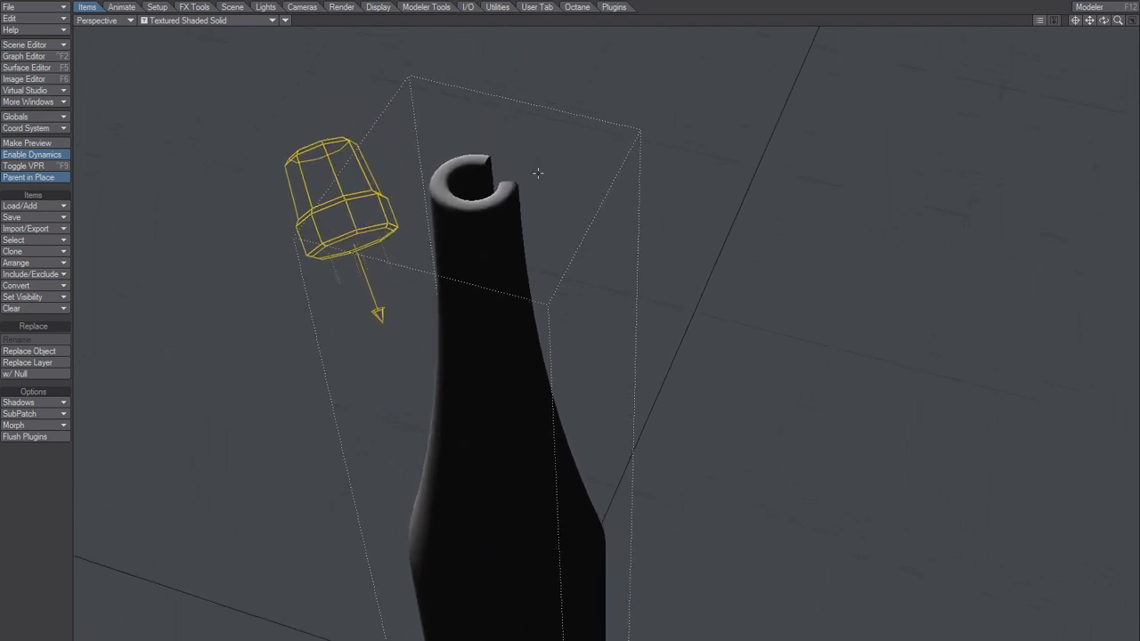
scroll(461, 361, up, 2)
scroll(543, 171, down, 2)
scroll(532, 171, down, 1)
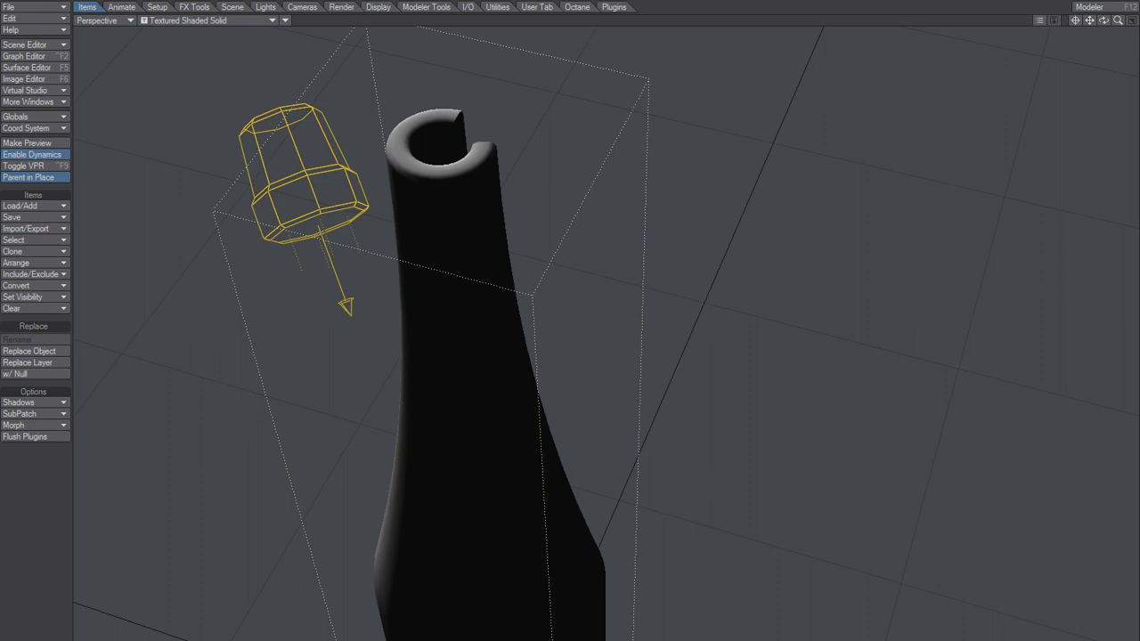
scroll(533, 171, down, 2)
scroll(534, 192, down, 1)
scroll(534, 191, up, 2)
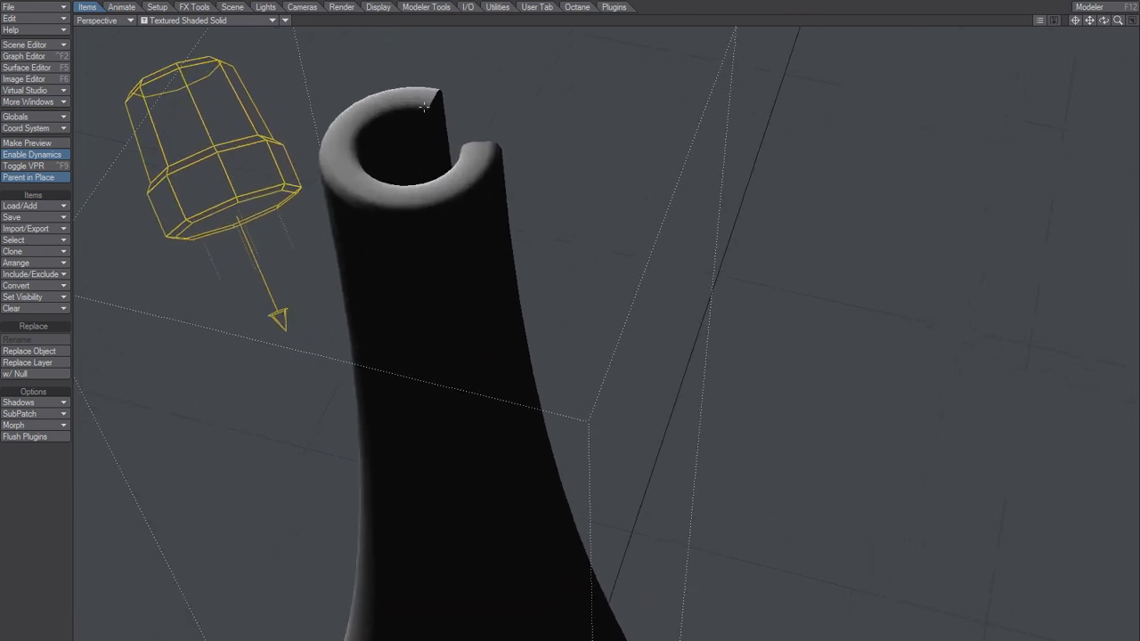
scroll(478, 136, down, 3)
scroll(455, 285, down, 1)
scroll(490, 335, down, 2)
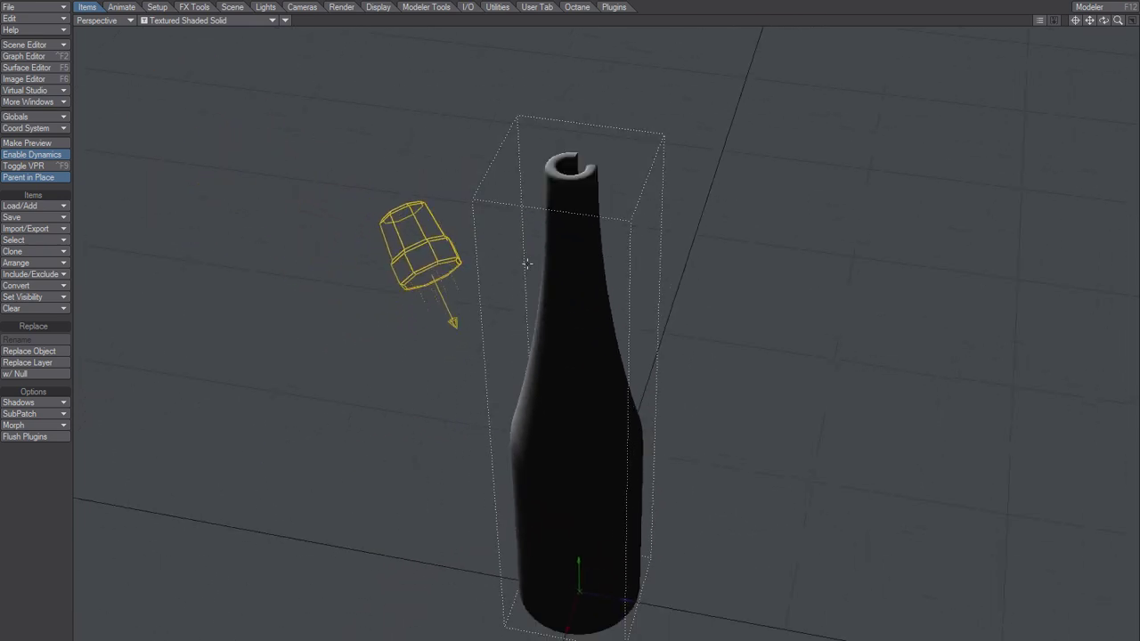
scroll(522, 259, down, 1)
alt+shift+drag(334, 496, 370, 496)
- Reopen the bottle's displacement node graph from Object Properties
key(p)
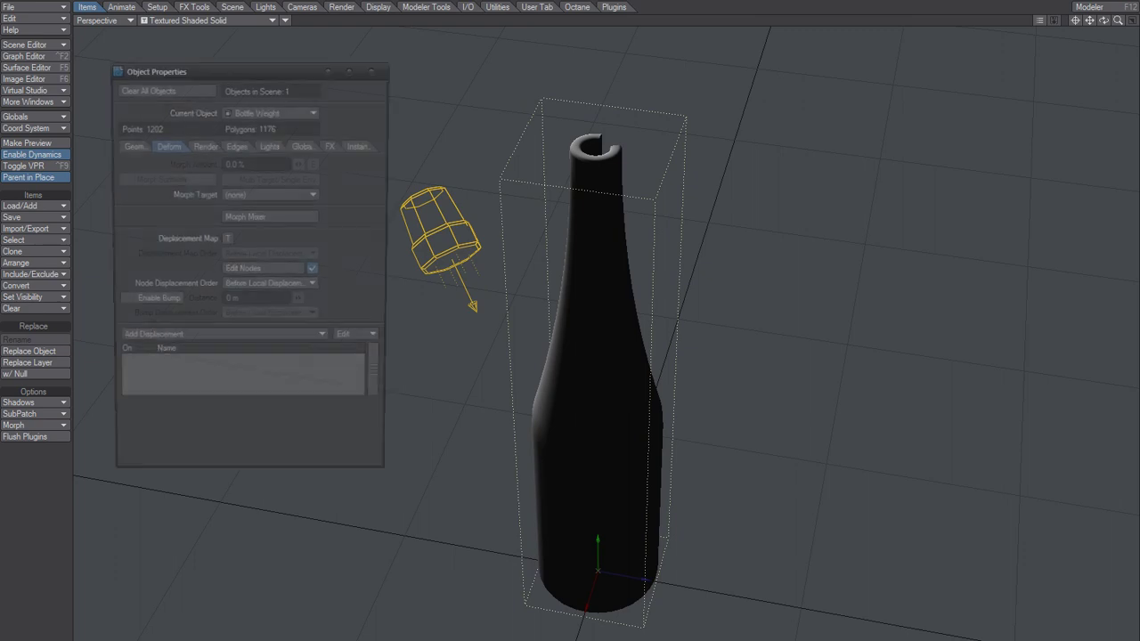
click(290, 268)
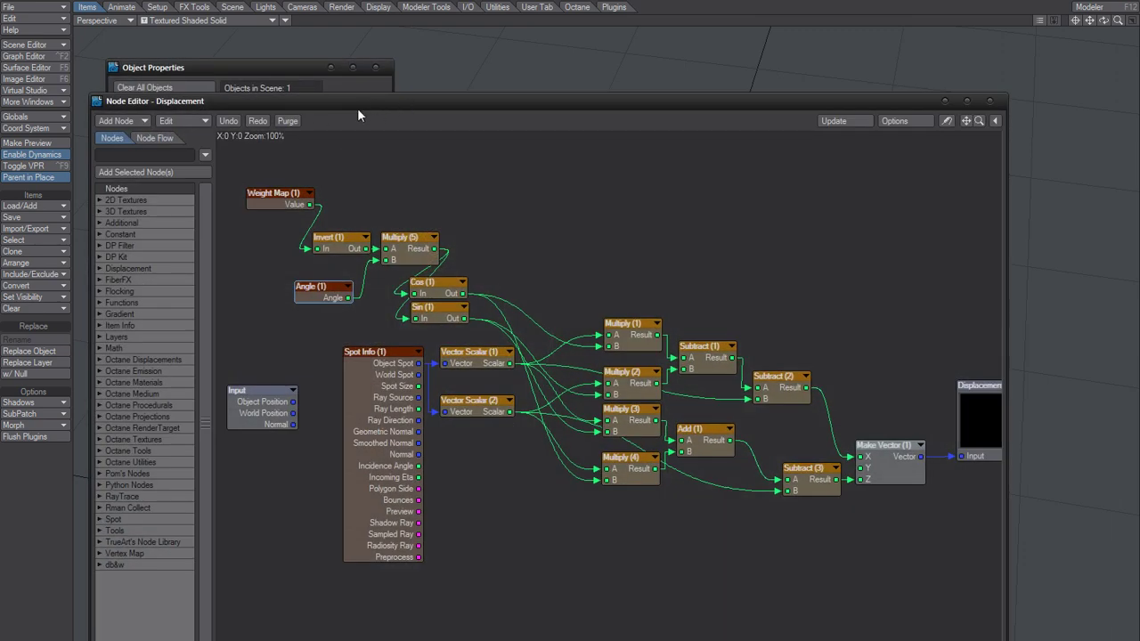
mouse_move(357, 107)
mouse_down()
mouse_move(356, 213)
mouse_move(413, 238)
mouse_move(411, 207)
mouse_up()
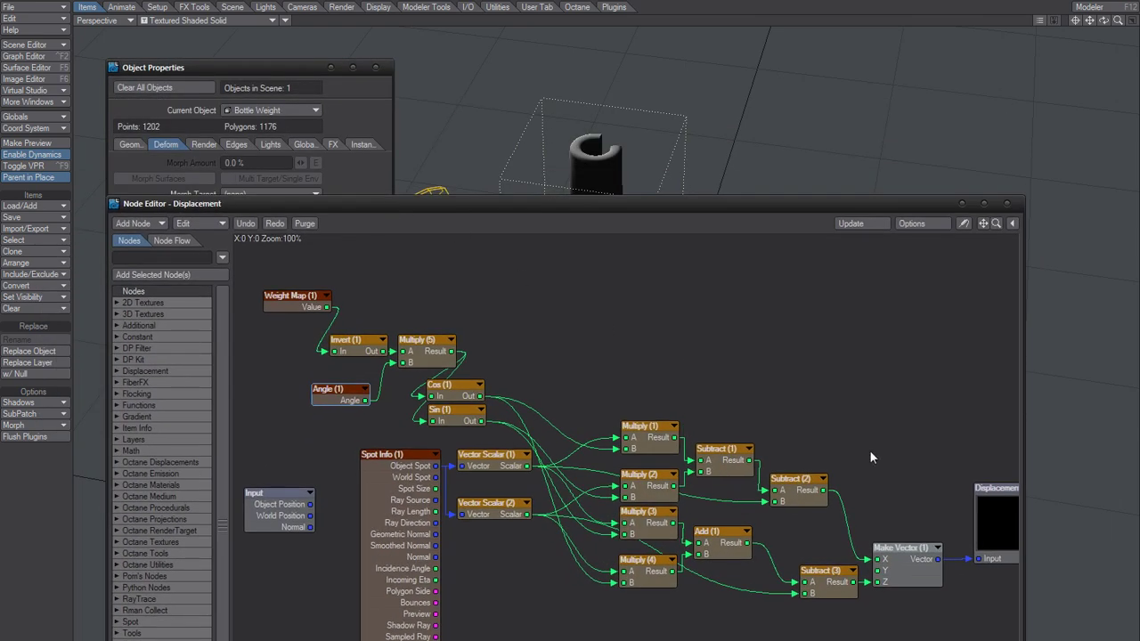
mouse_move(780, 206)
mouse_down()
mouse_move(767, 341)
mouse_move(772, 188)
mouse_up()
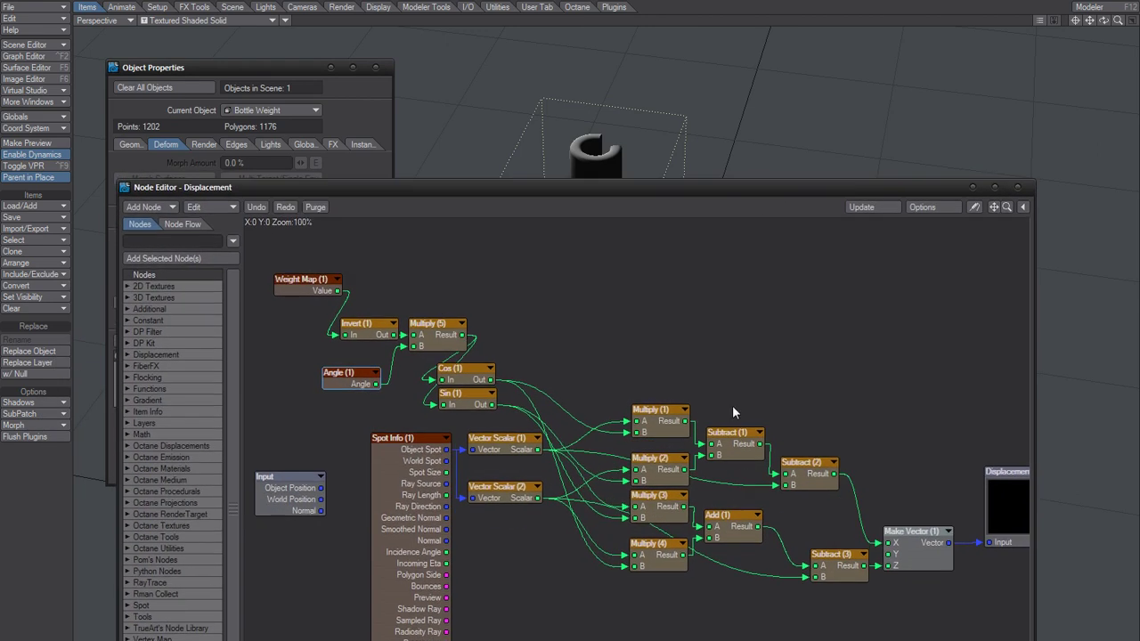
- Tidy the nodes: Subtract, Add and Make Vector right; Multiply and Weight Map nodes left
drag(725, 381, 905, 609)
drag(743, 452, 753, 452)
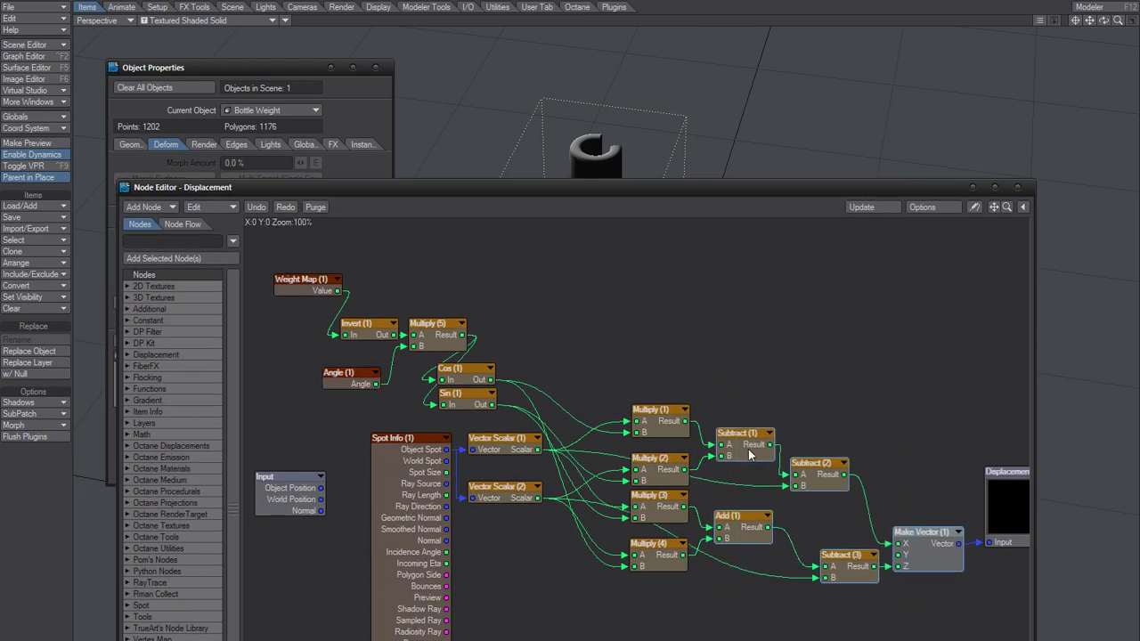
drag(654, 545, 622, 543)
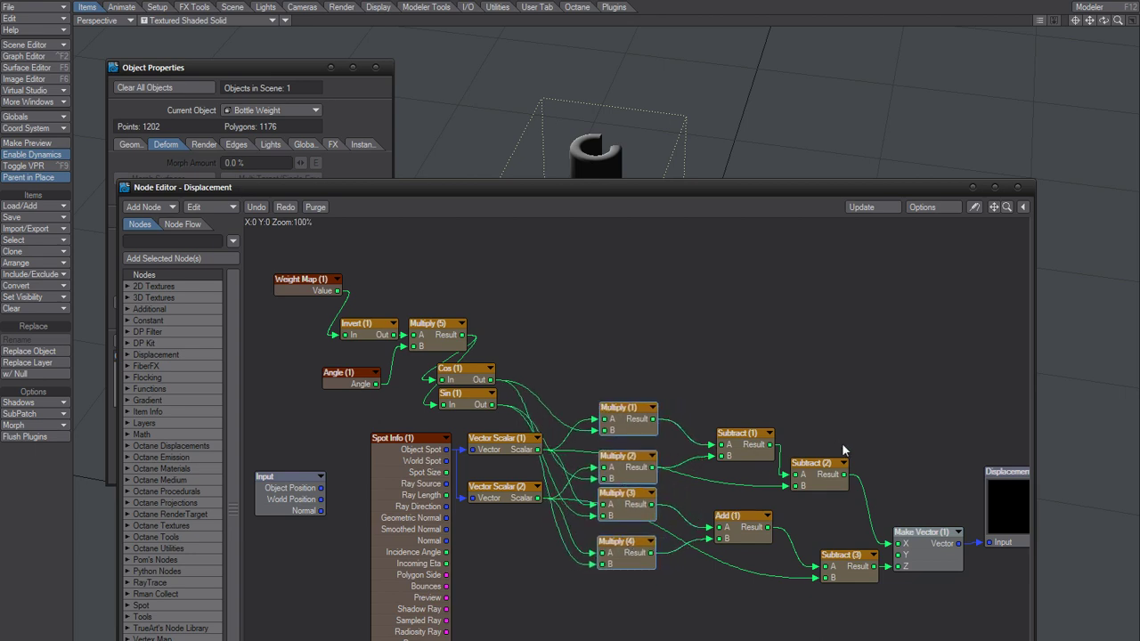
drag(797, 190, 766, 276)
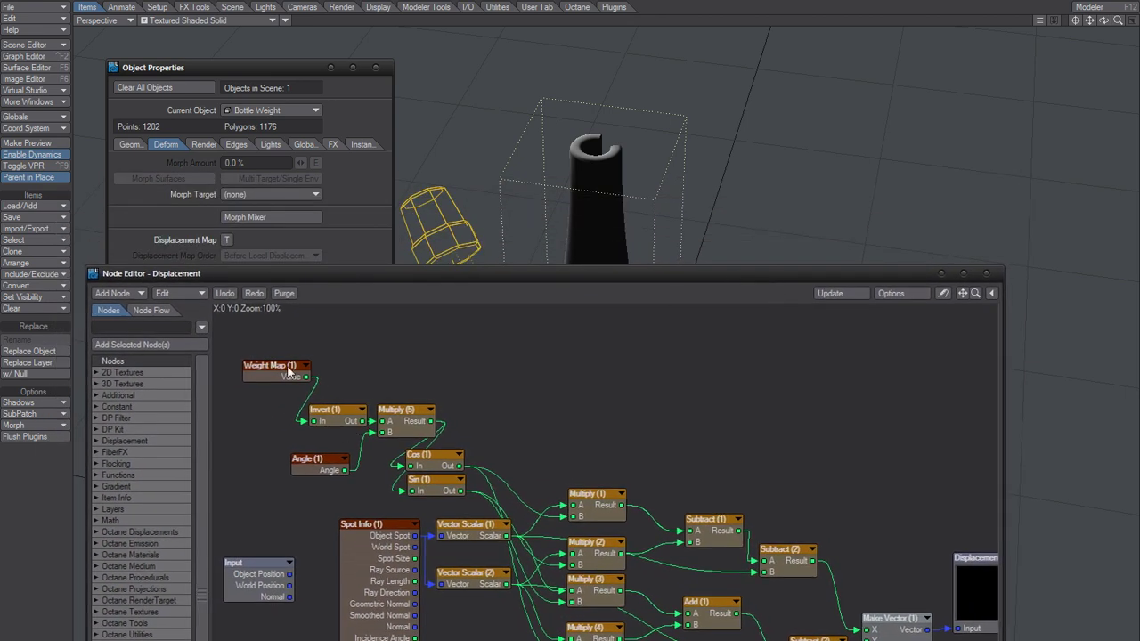
drag(286, 370, 257, 379)
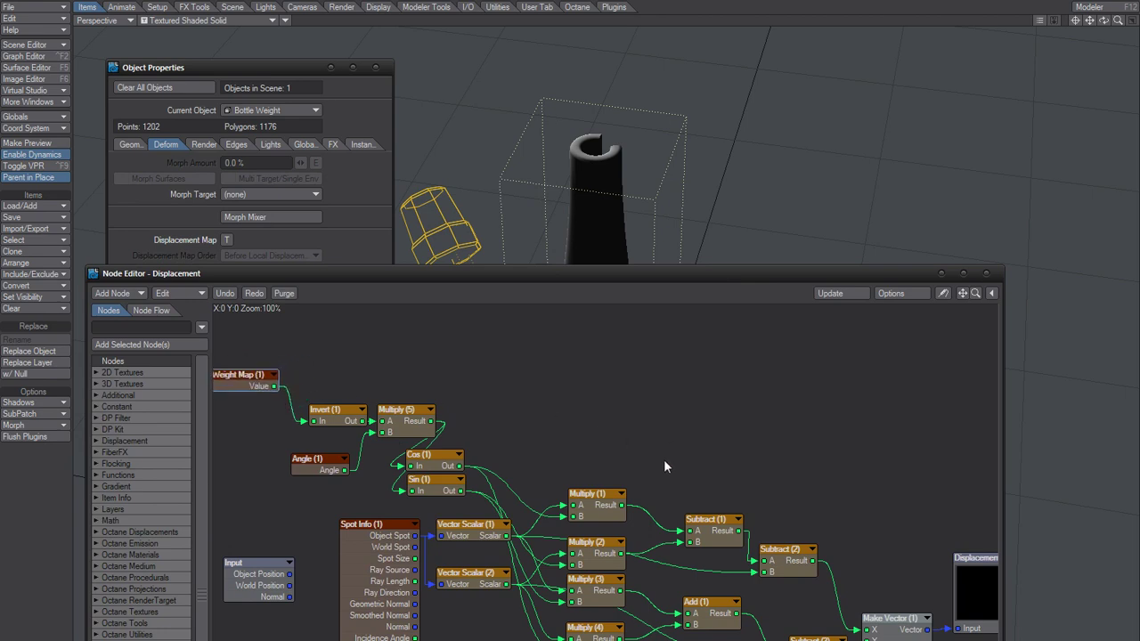
drag(624, 289, 673, 95)
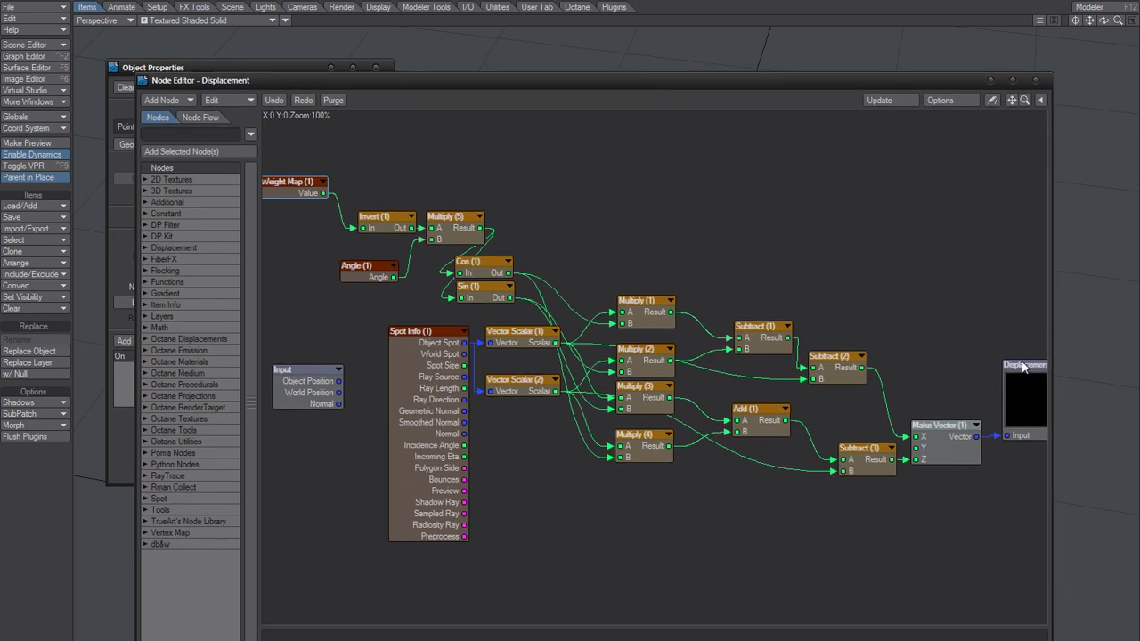
drag(1023, 367, 1028, 358)
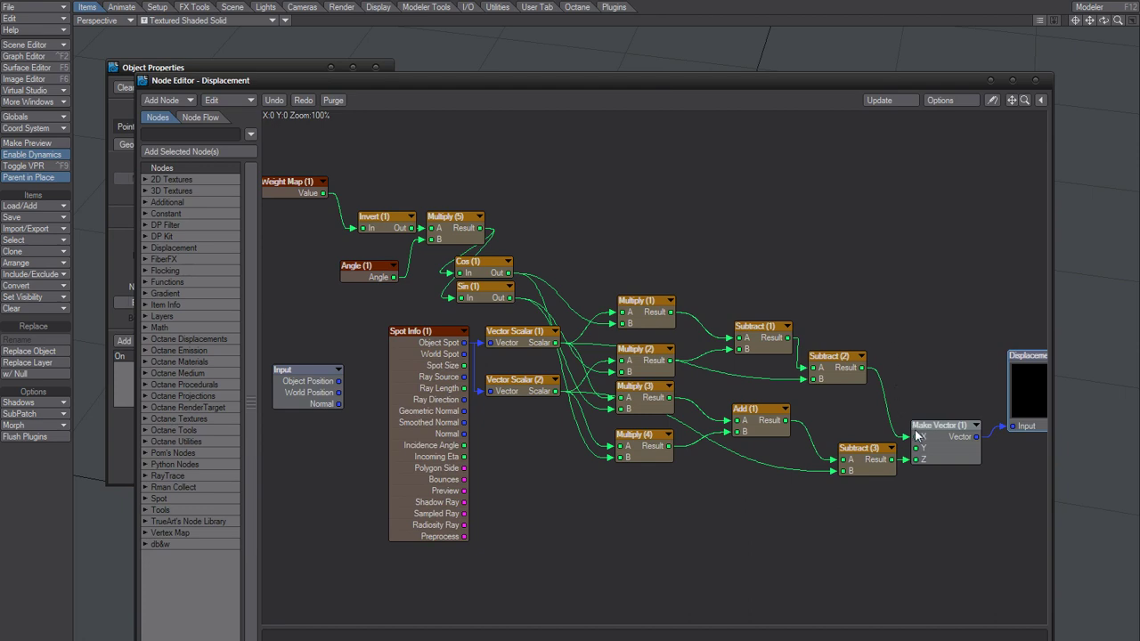
drag(860, 463, 838, 470)
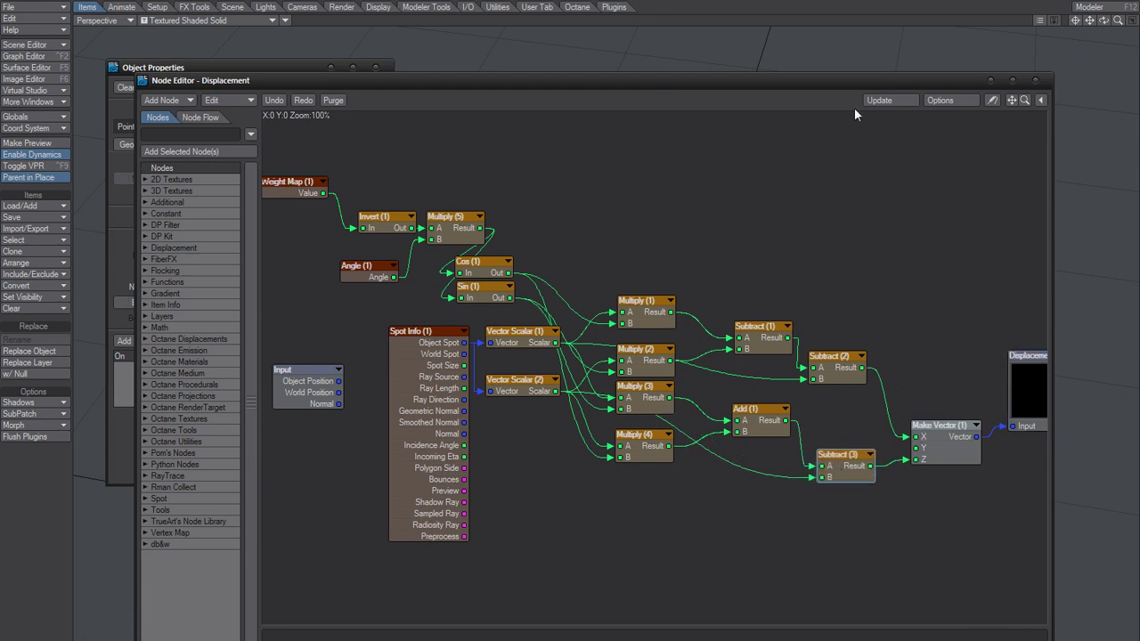
drag(808, 79, 837, 82)
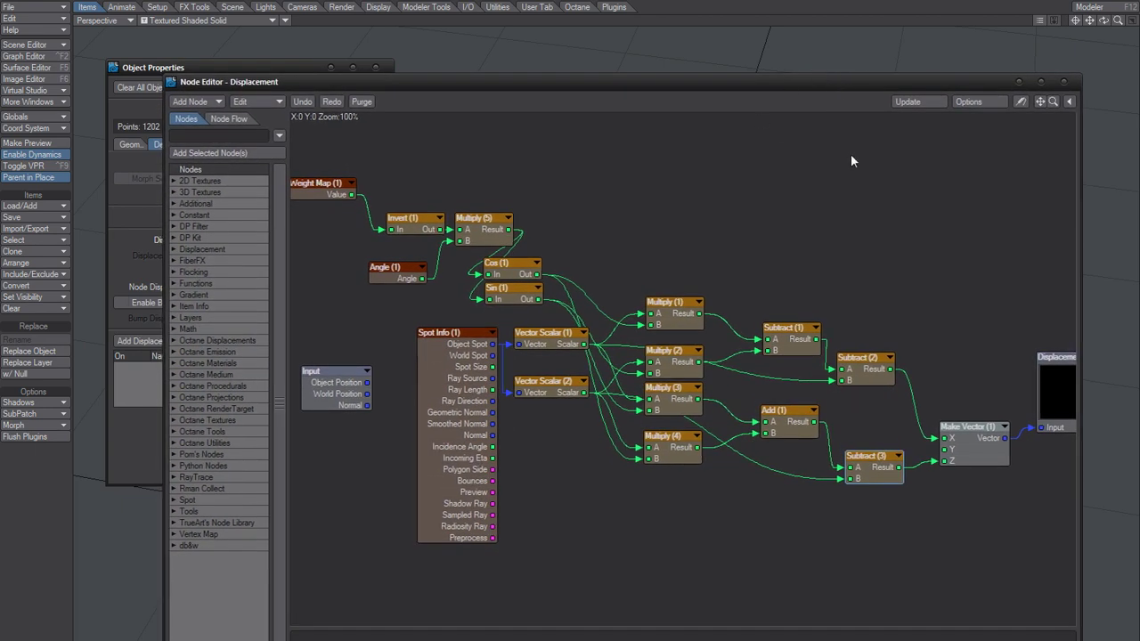
- Close the Node Editor and switch to the forum post about animating a lathe
click(1020, 83)
click(1019, 80)
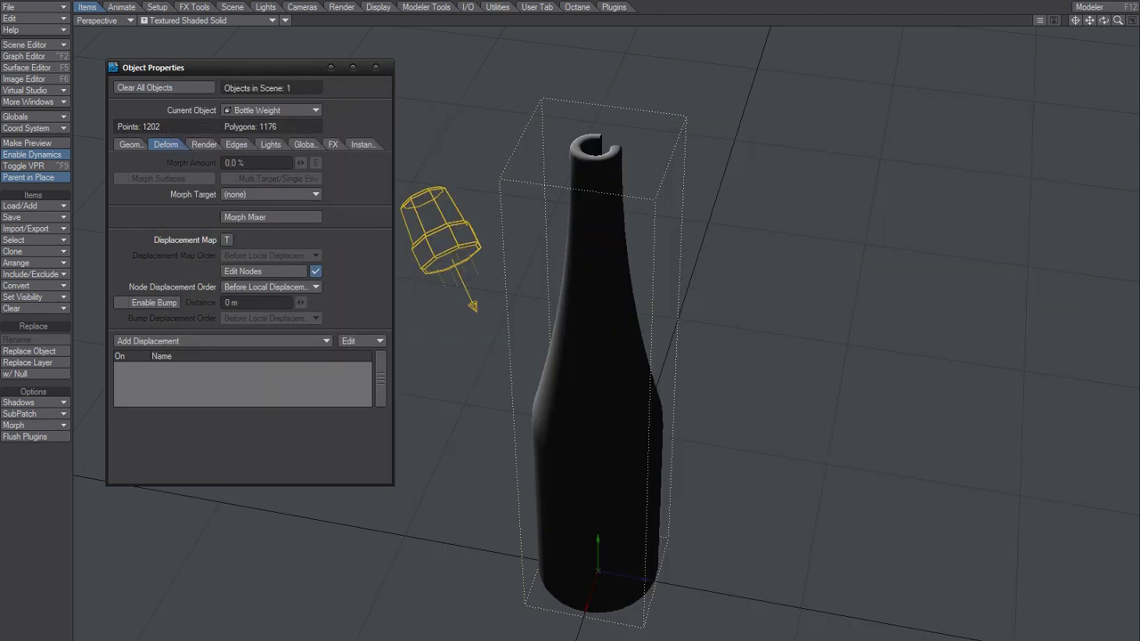
key(alt+Tab)
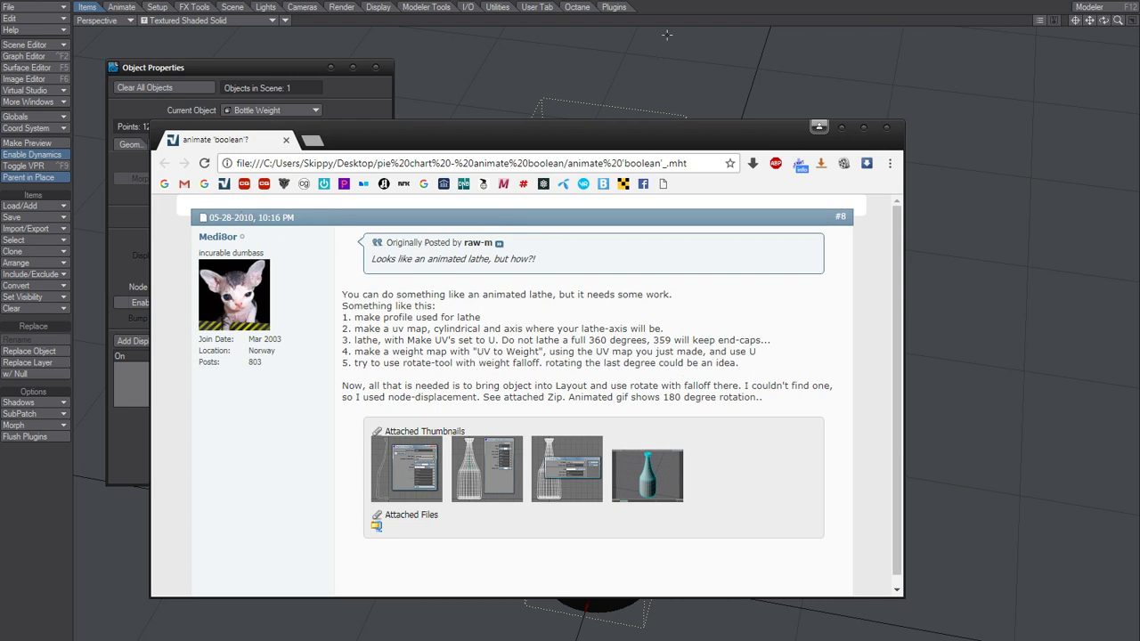
click(671, 2)
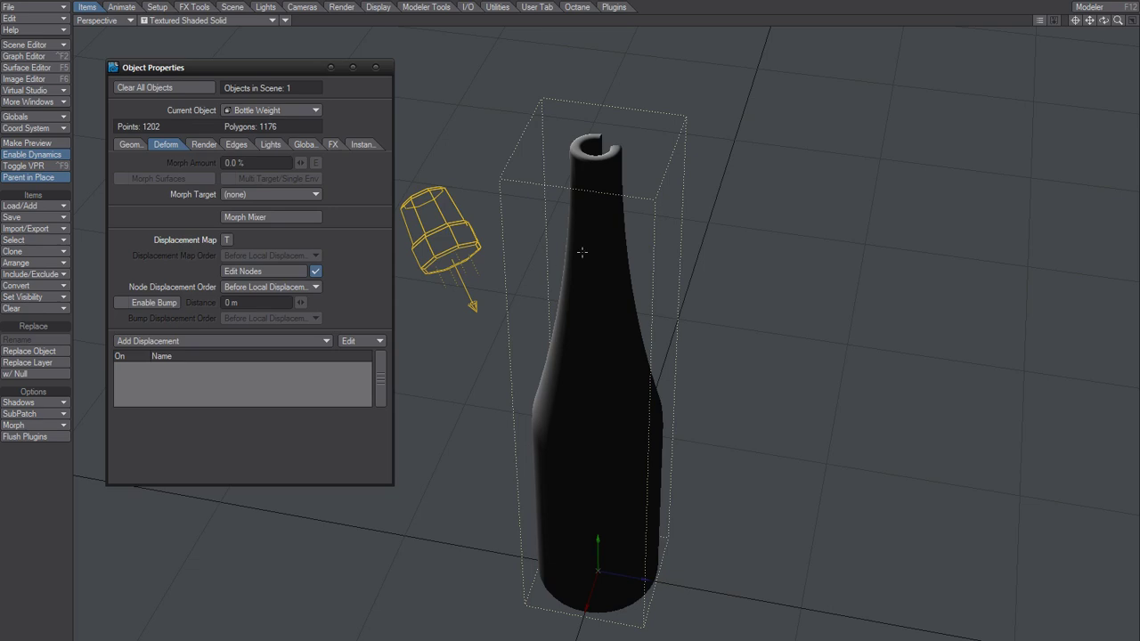